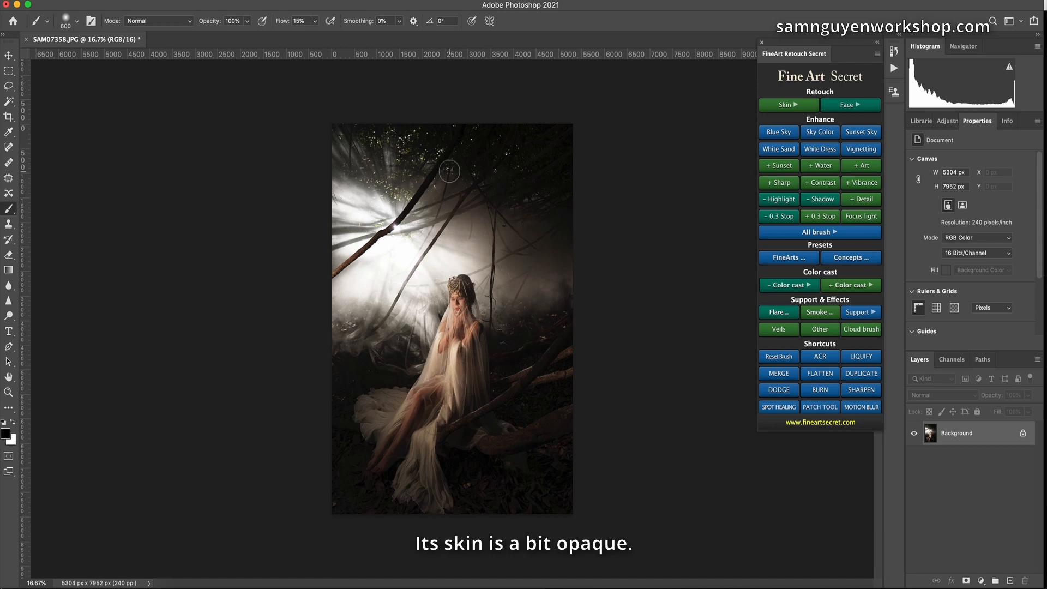
Neutralize the photo's color cast by applying the - White balance action three times
key(super+plus)
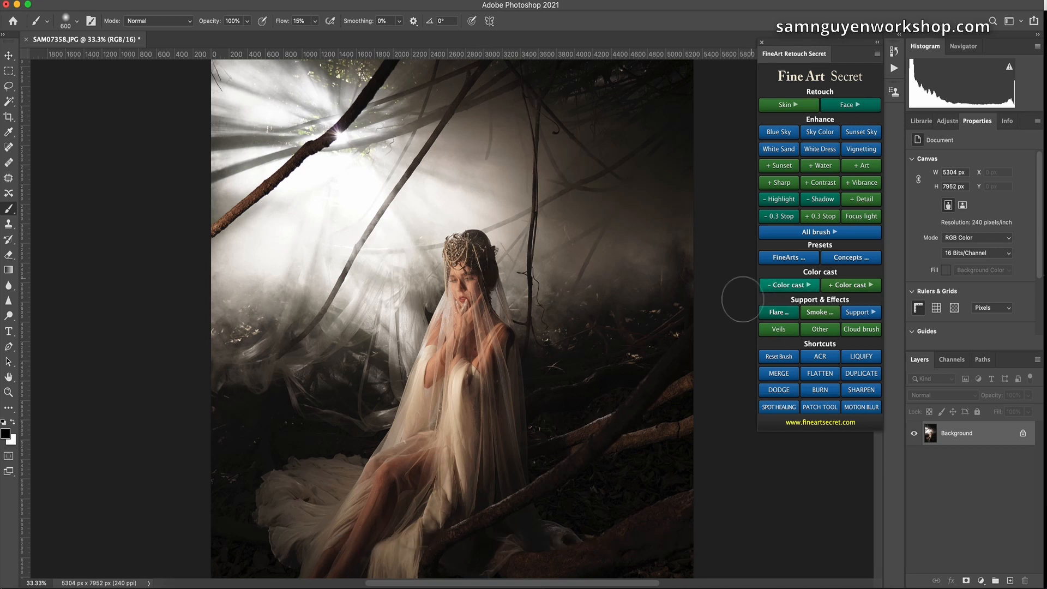
click(775, 290)
click(781, 357)
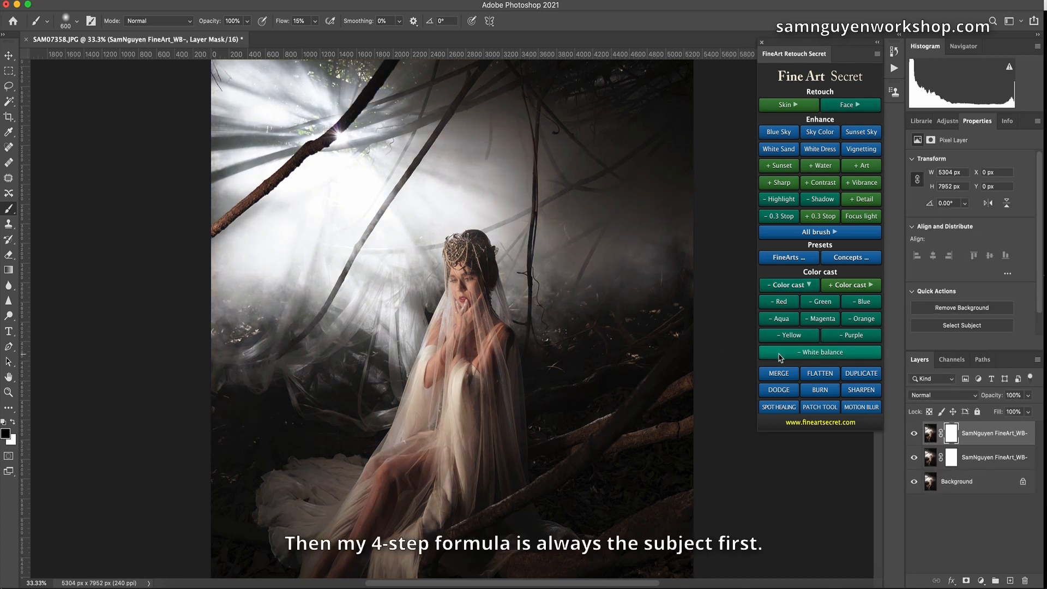
click(780, 355)
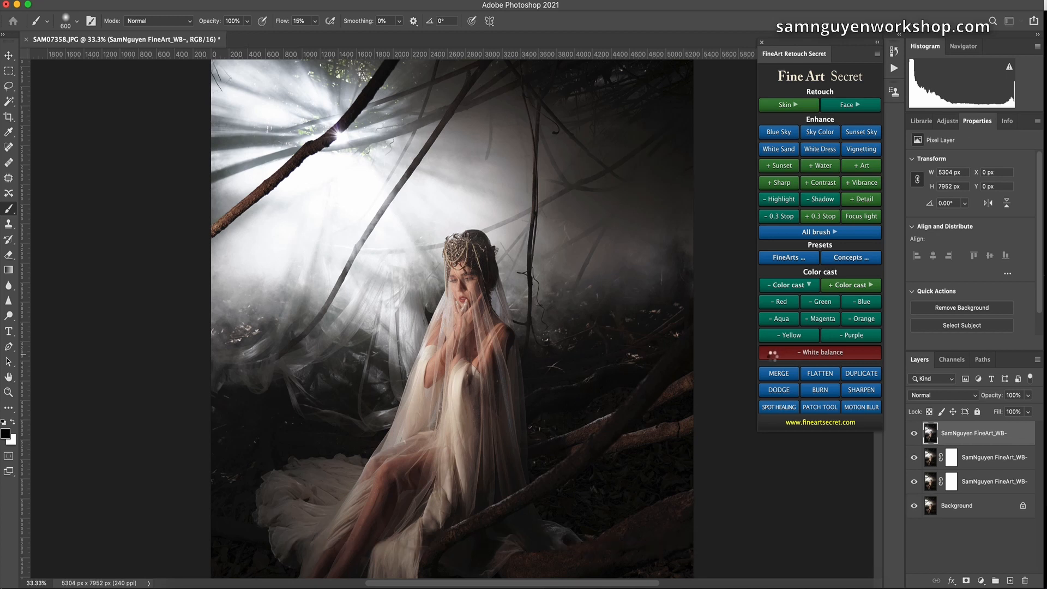
Group the three white balance layers and compare the photo with and without the group
key(super+minus)
key(super+minus)
shift+click(930, 485)
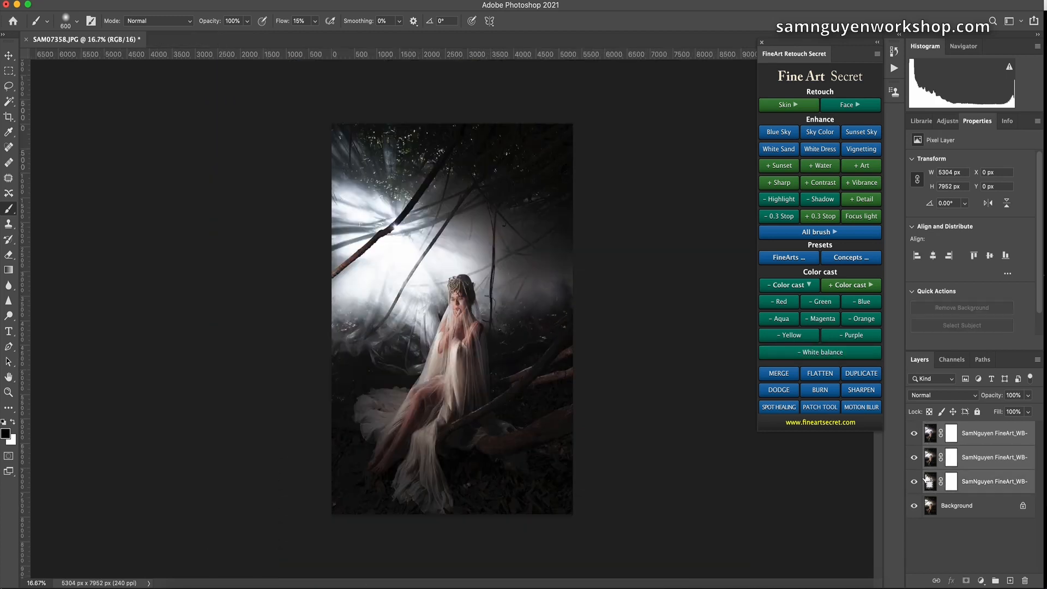
key(super+g)
click(915, 429)
click(913, 429)
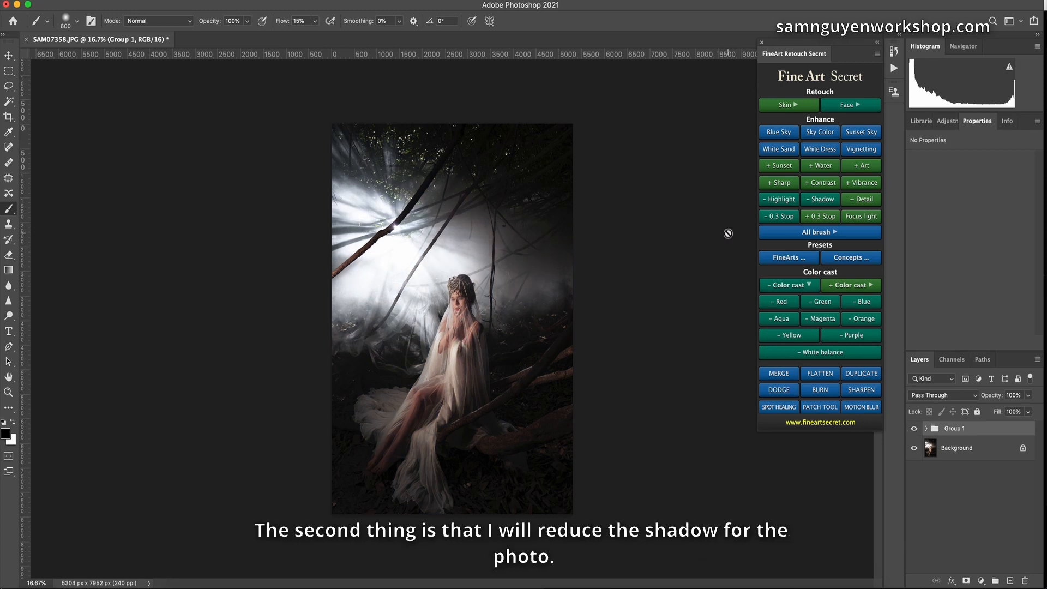
Apply the - Shadow action, lower its layer opacity to 48%, and compare the photo with and without it
click(818, 194)
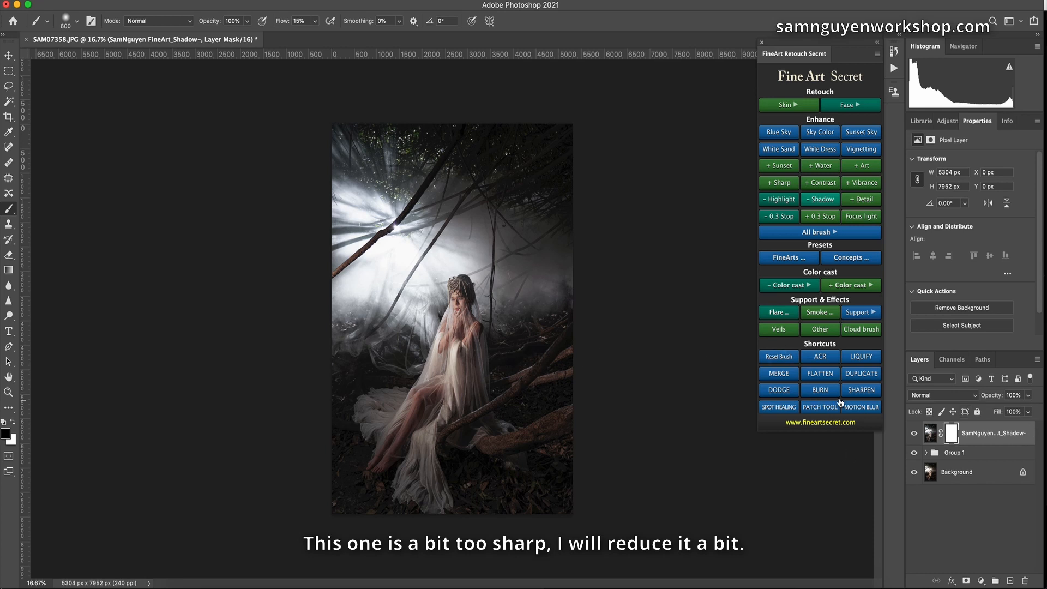
click(1028, 396)
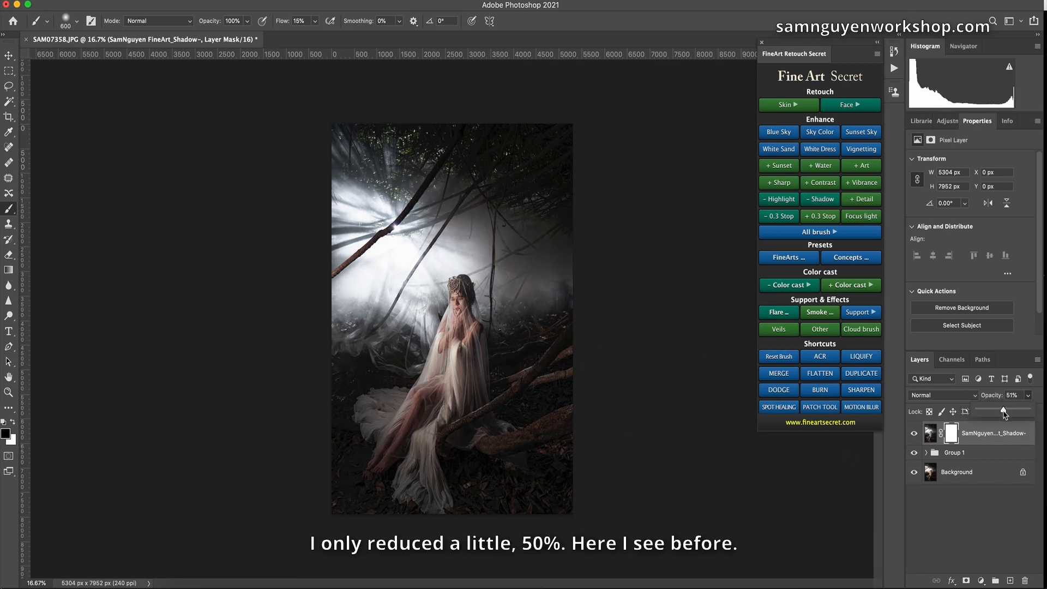
click(914, 435)
click(913, 434)
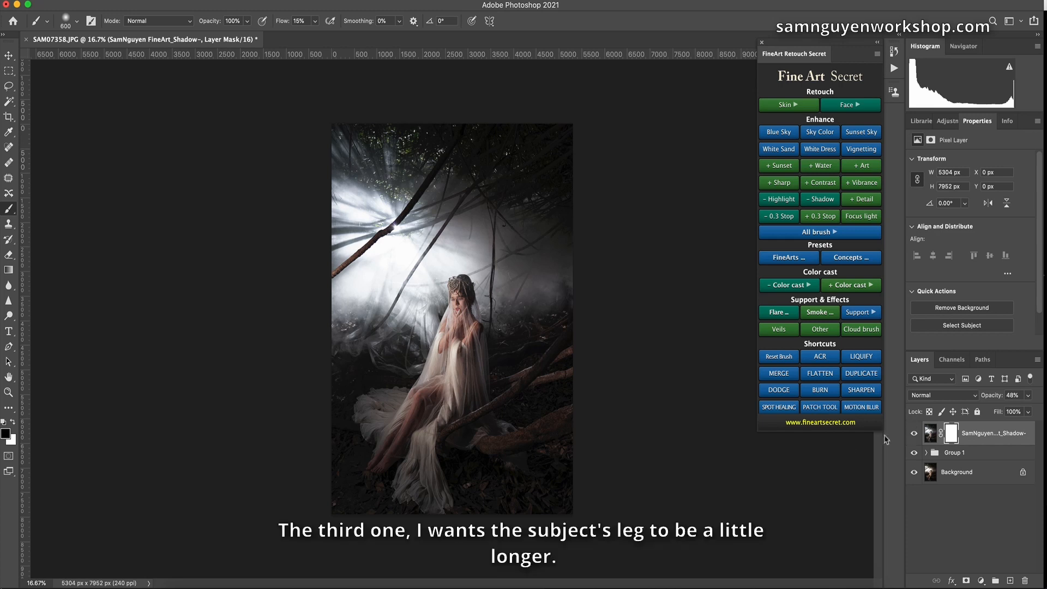
Merge the visible result into a new layer and move it up about 408 px
click(774, 376)
key(v)
drag(458, 380, 457, 343)
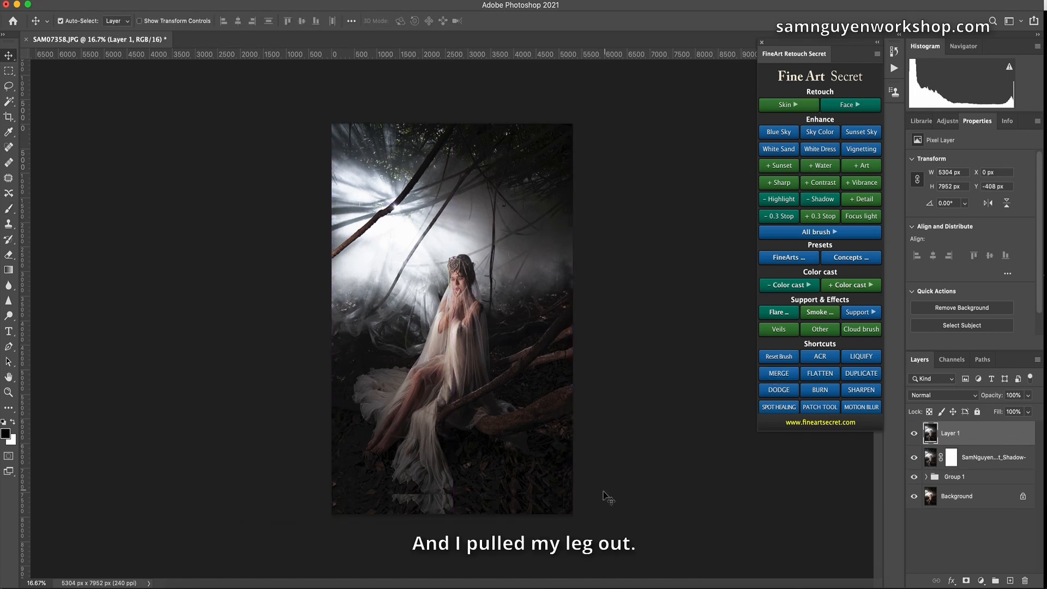
Select the lower part of the merged layer and stretch it down to the canvas edge to lengthen the legs
key(m)
drag(582, 508, 245, 389)
key(ctrl+t)
drag(441, 518, 440, 533)
key(Return)
key(ctrl+d)
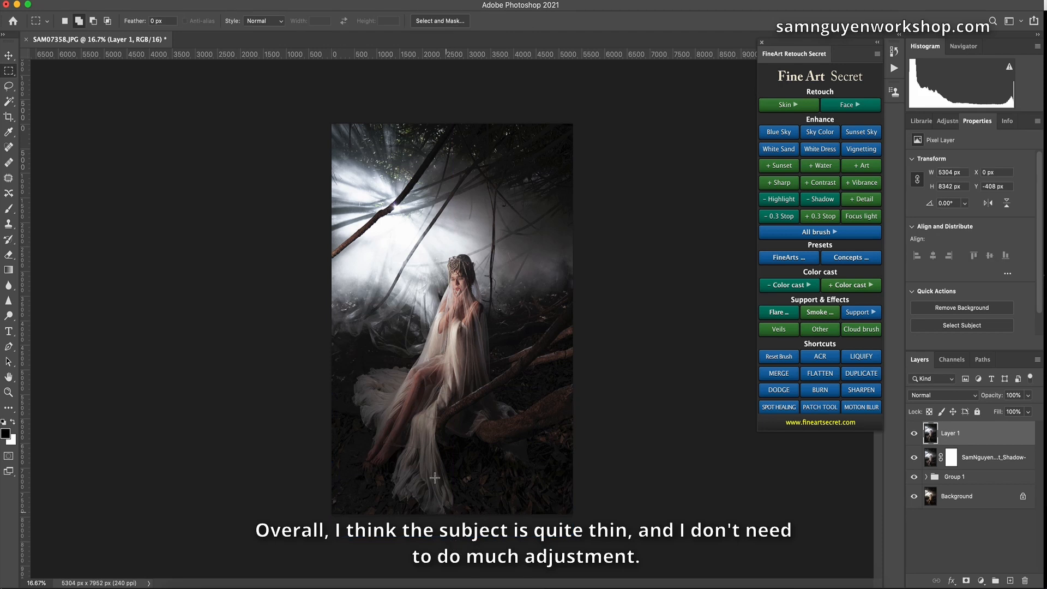
Add a White Skin 3 layer and paint its mask over the woman's face, arms and legs to brighten the skin
key(ctrl+plus)
key(ctrl+plus)
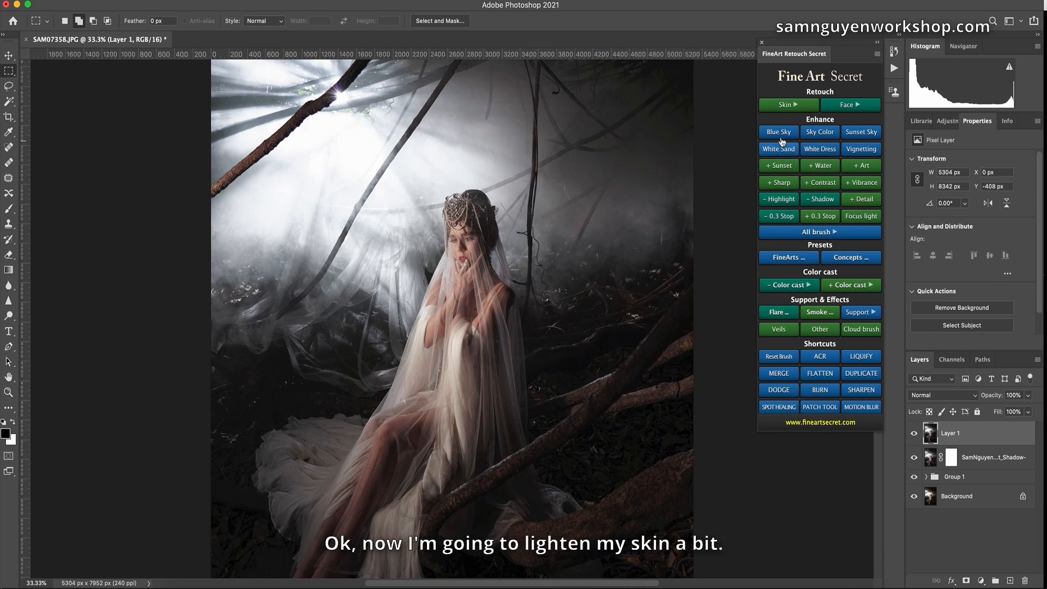
click(792, 105)
click(858, 142)
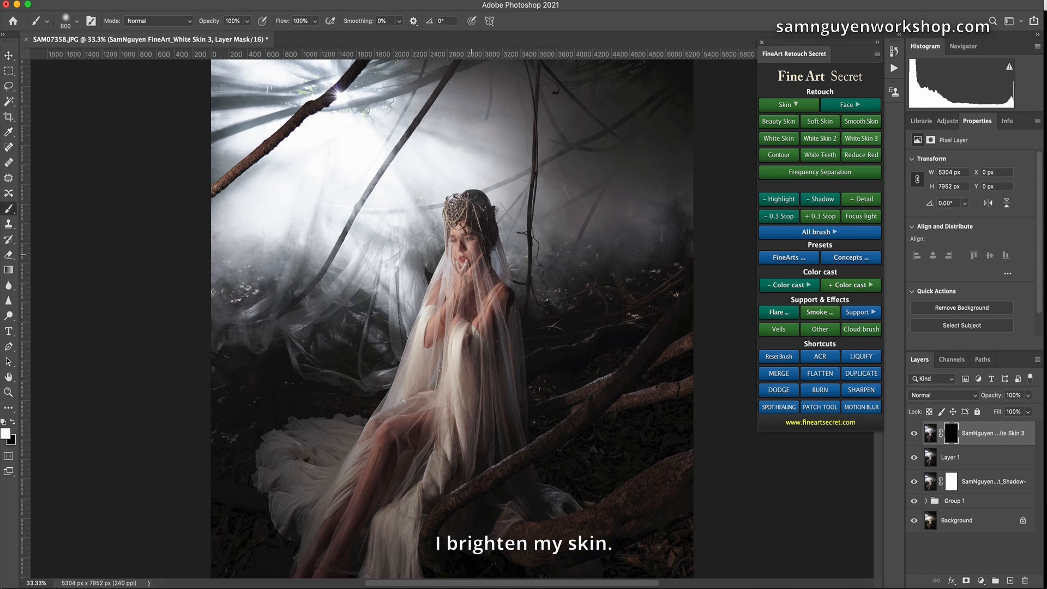
mouse_move(468, 240)
mouse_down()
mouse_move(451, 404)
mouse_move(397, 480)
mouse_move(454, 288)
mouse_up()
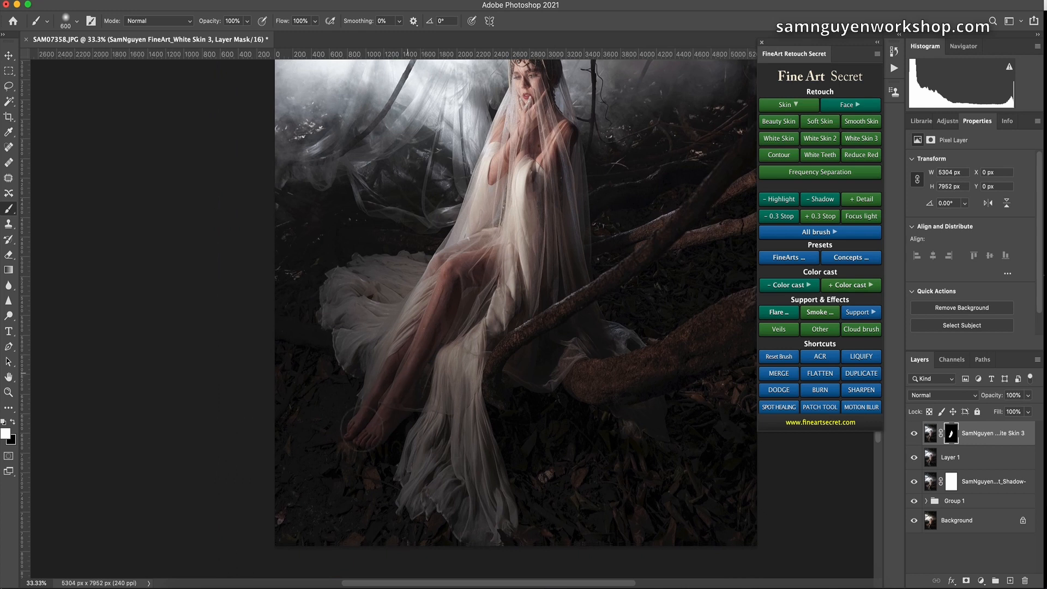
drag(488, 257, 460, 393)
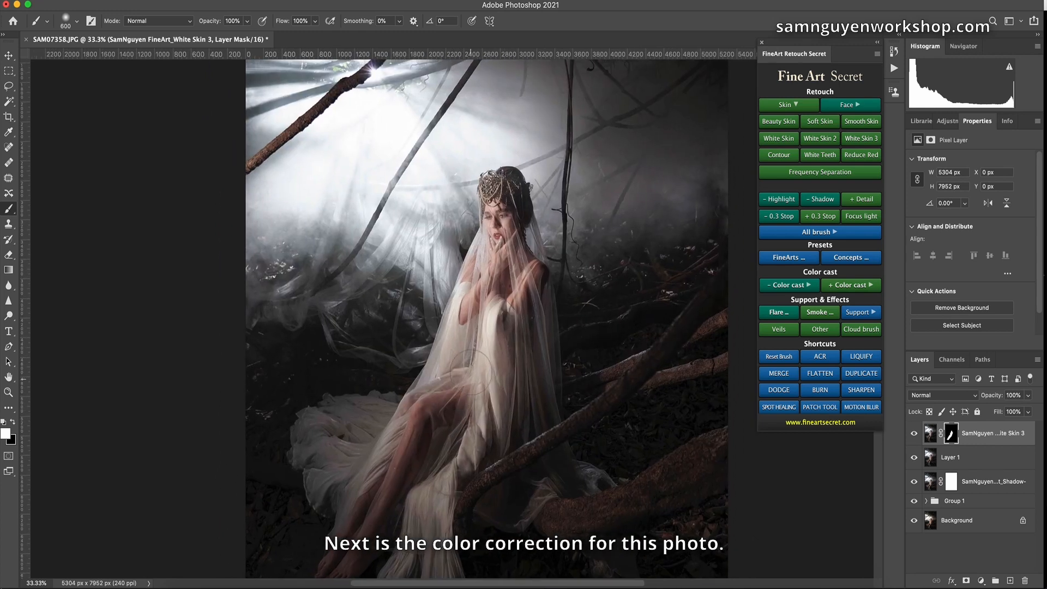
Apply the + Contrast action to the whole photo and compare the photo with and without it
key(super+minus)
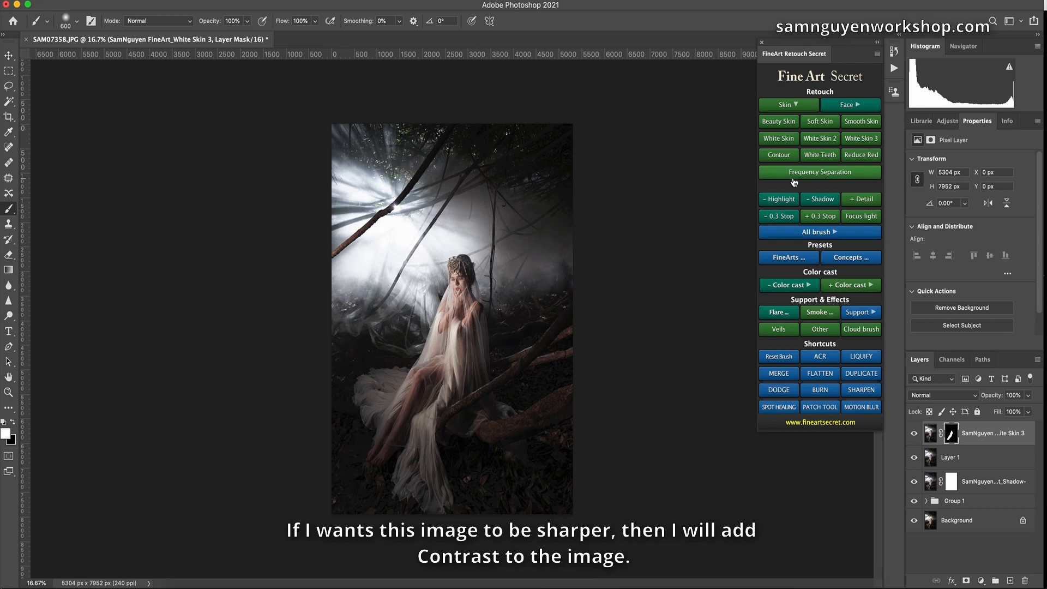
click(789, 104)
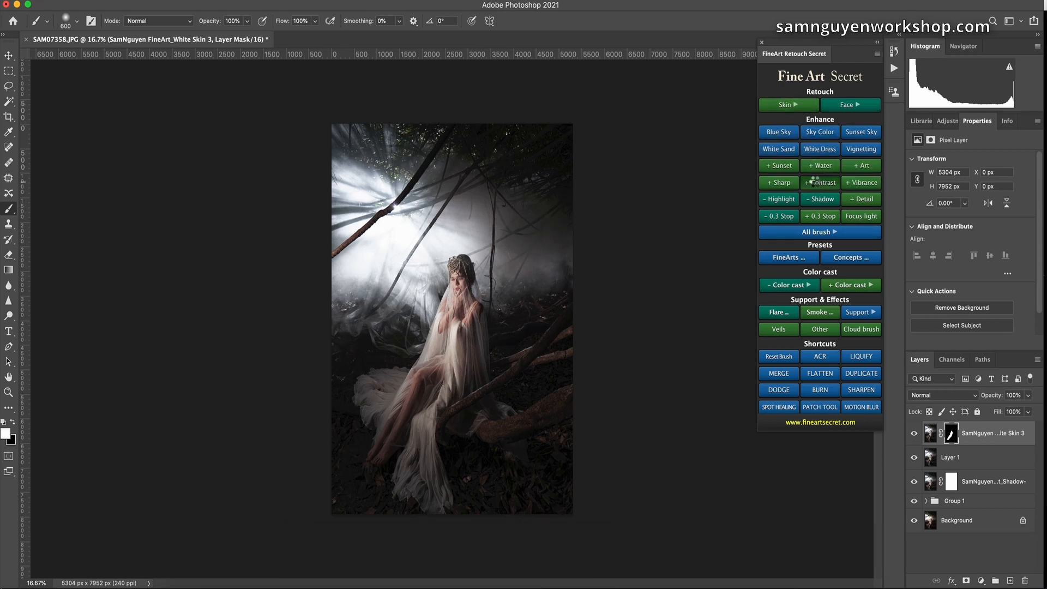
click(813, 184)
click(914, 434)
click(914, 434)
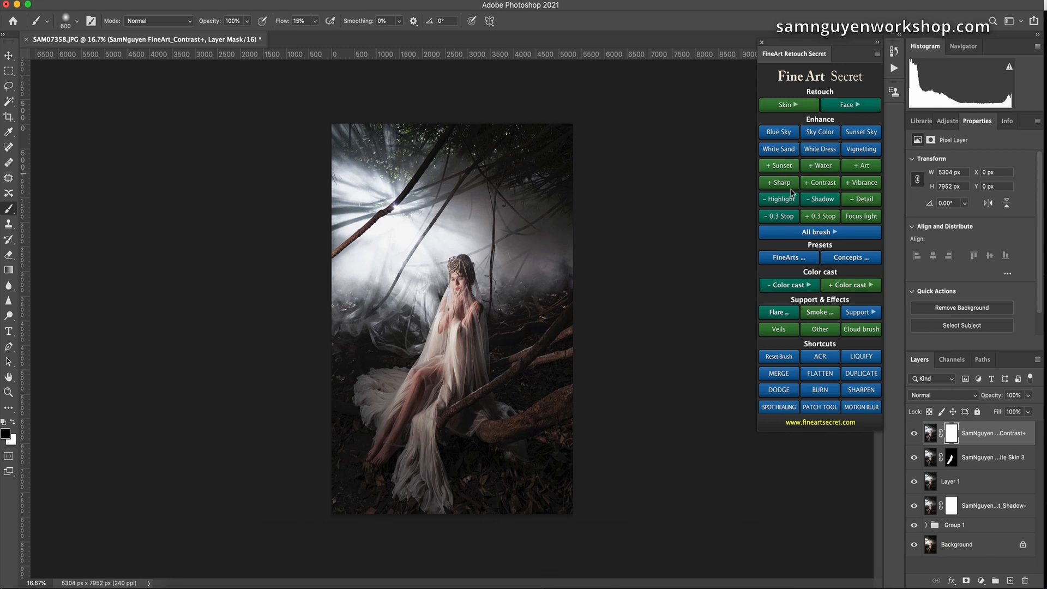
Add a De-Color brush layer and paint over the thick roots and lower ground with a brush up to 1300 px
click(806, 233)
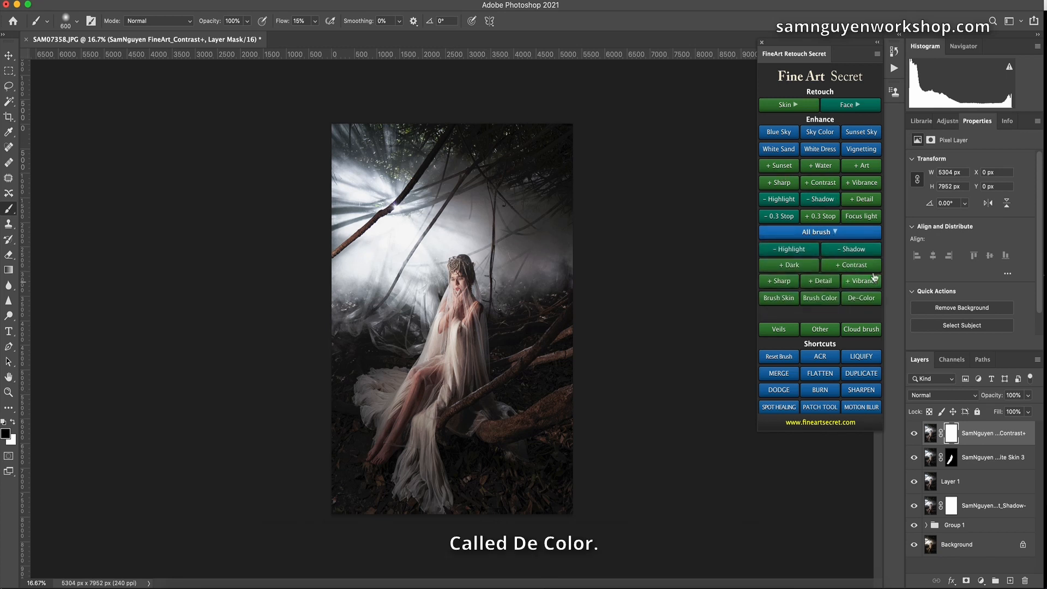
click(855, 300)
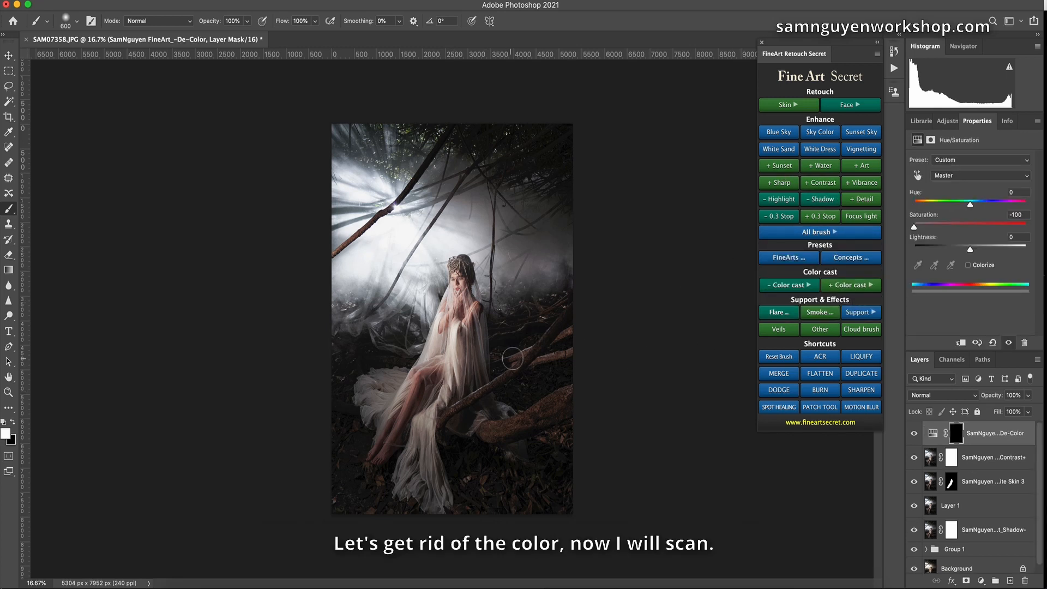
key(bracketright)
key(bracketright)
key(bracketright)
key(bracketright)
key(bracketright)
key(bracketright)
mouse_move(486, 484)
mouse_down()
mouse_move(502, 458)
mouse_move(516, 485)
mouse_move(584, 459)
mouse_up()
key(bracketright)
drag(504, 496, 462, 514)
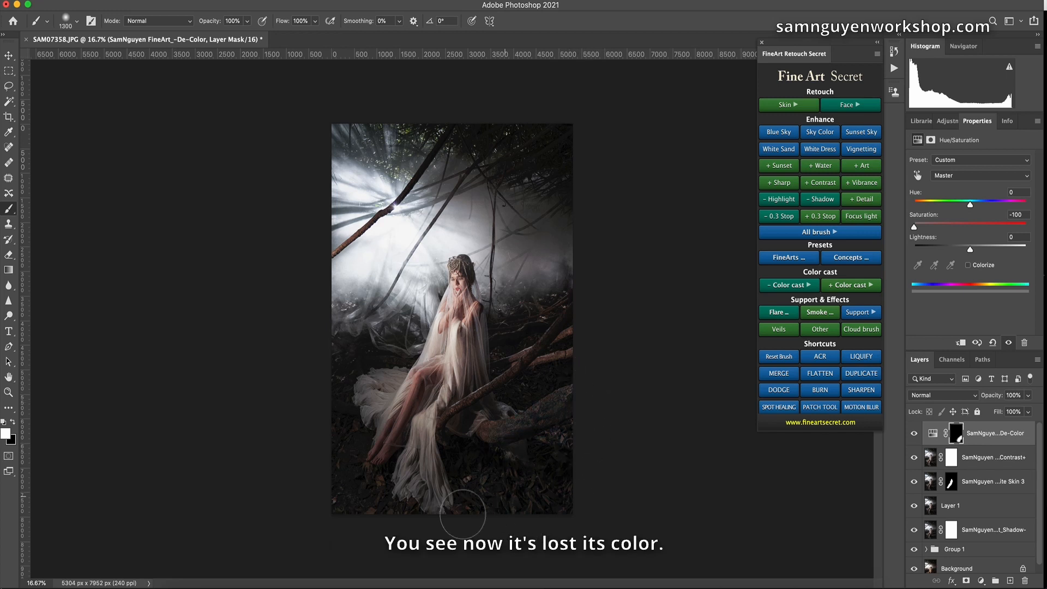
Remove the color from the front of the dress by painting the De-Color mask with a 200 to 500 px brush
key(super+plus)
key(super+plus)
key(bracketleft)
key(bracketleft)
key(bracketleft)
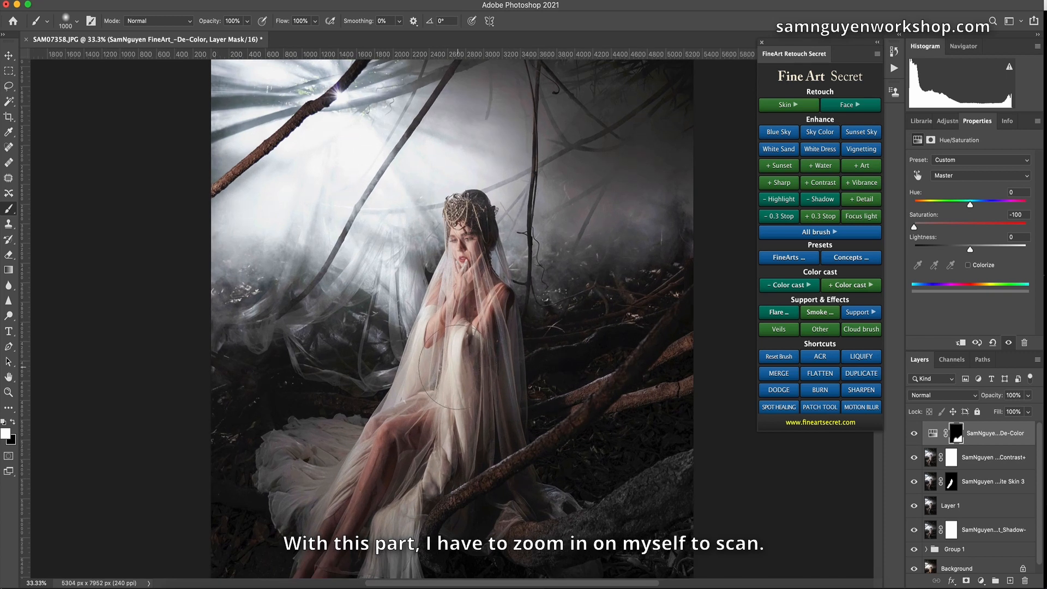
key(bracketleft)
key(bracketleft)
key(bracketleft)
key(bracketleft)
key(bracketleft)
key(bracketleft)
key(bracketleft)
key(bracketleft)
key(bracketleft)
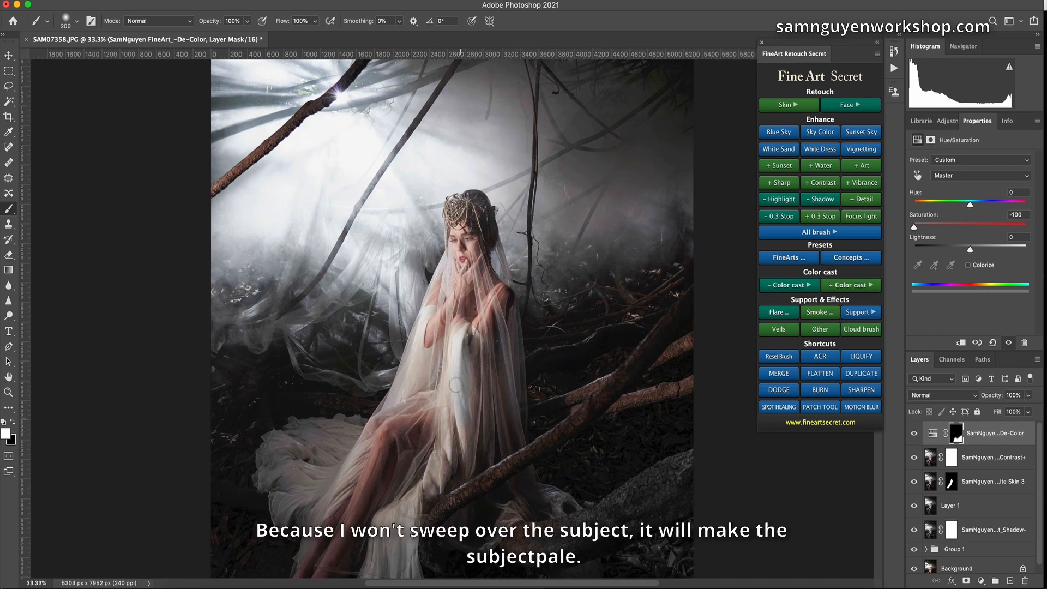
key(bracketright)
key(bracketright)
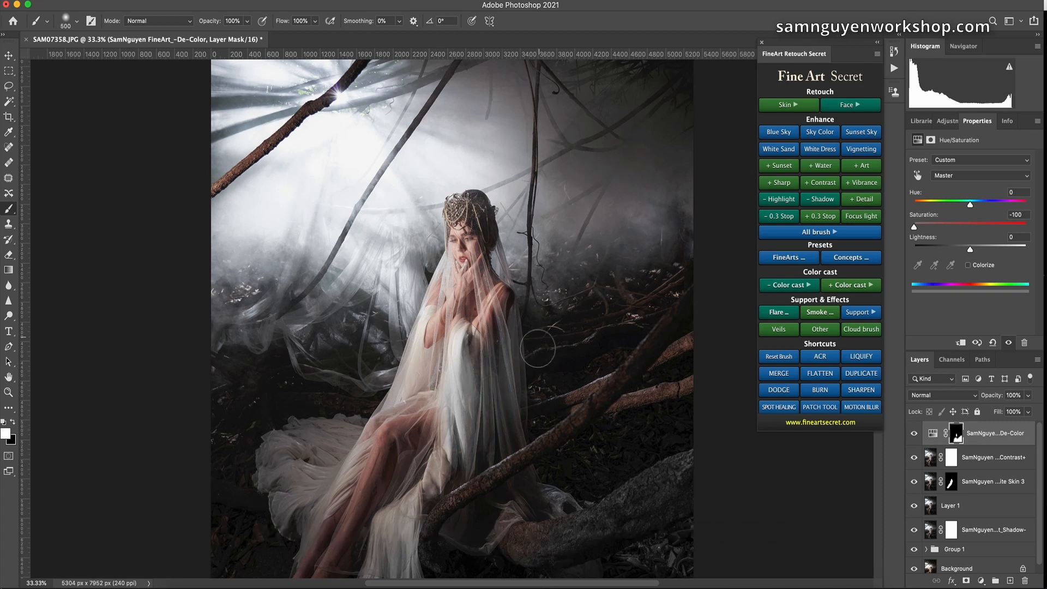
Paint the De-Color mask over the diagonal branches, lower dress and surrounding ground with an 800 to 900 px brush
key(bracketright)
key(bracketright)
key(bracketright)
key(bracketright)
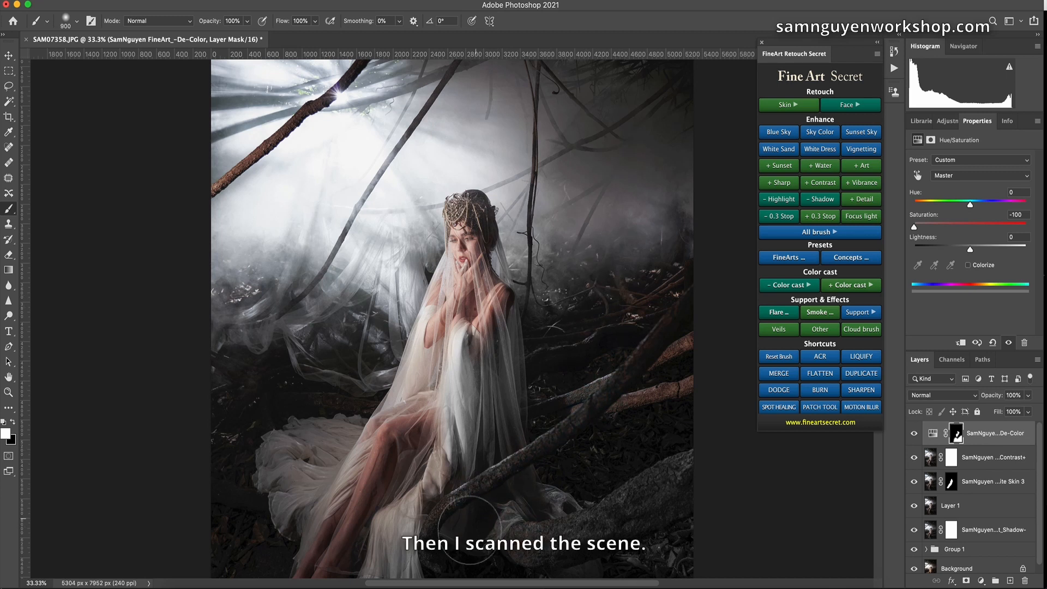
key(bracketleft)
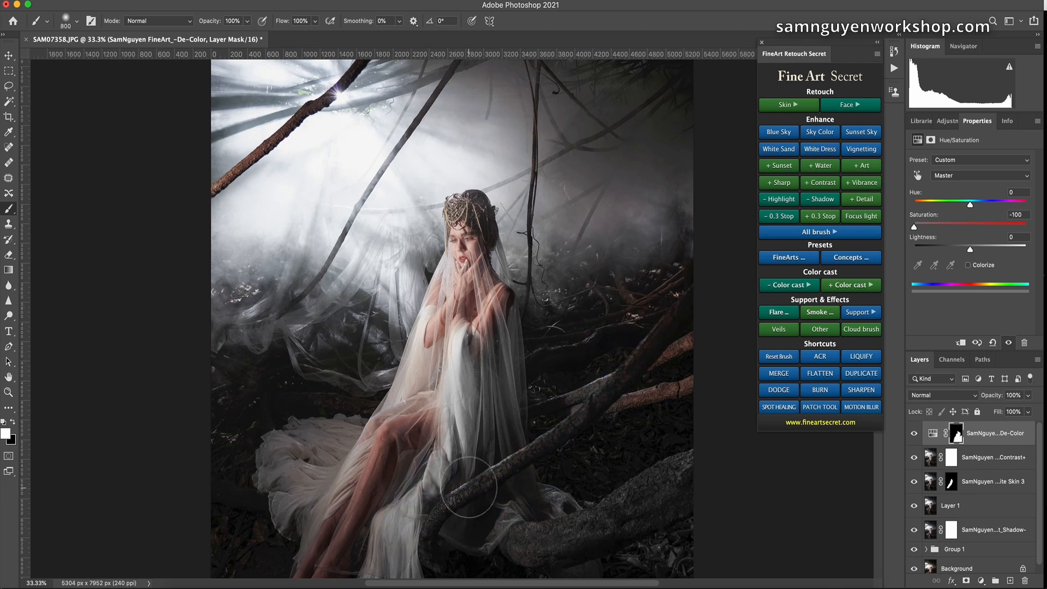
scroll(412, 545, down, 3)
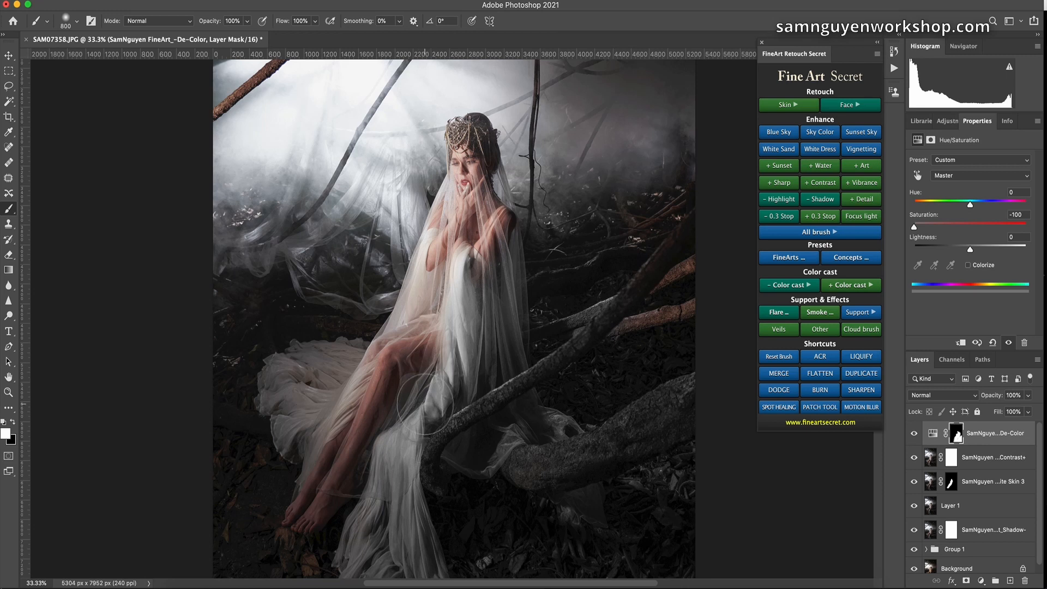
scroll(612, 374, right, 5)
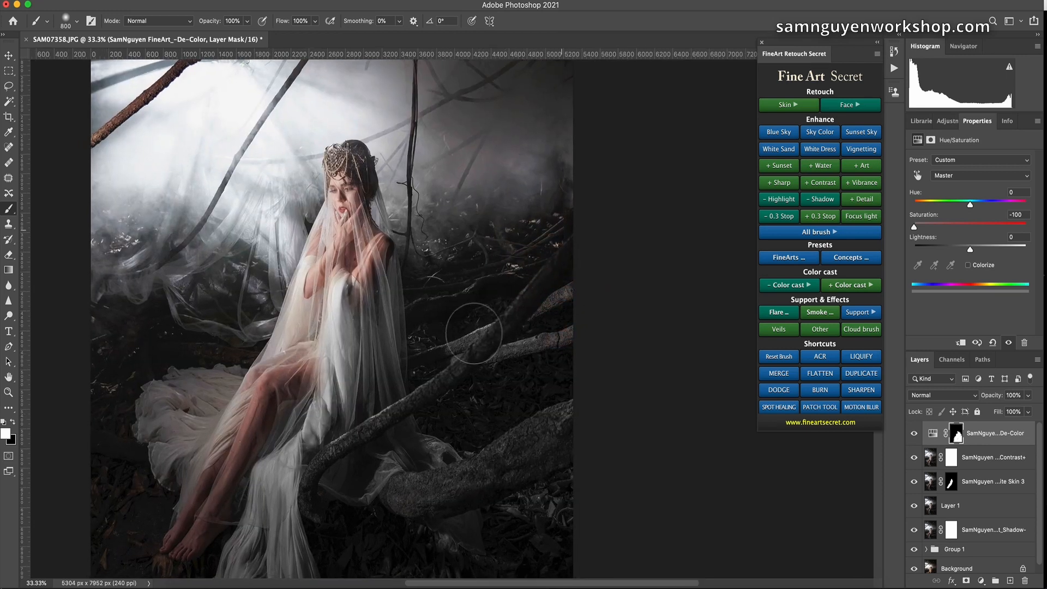
drag(365, 419, 671, 368)
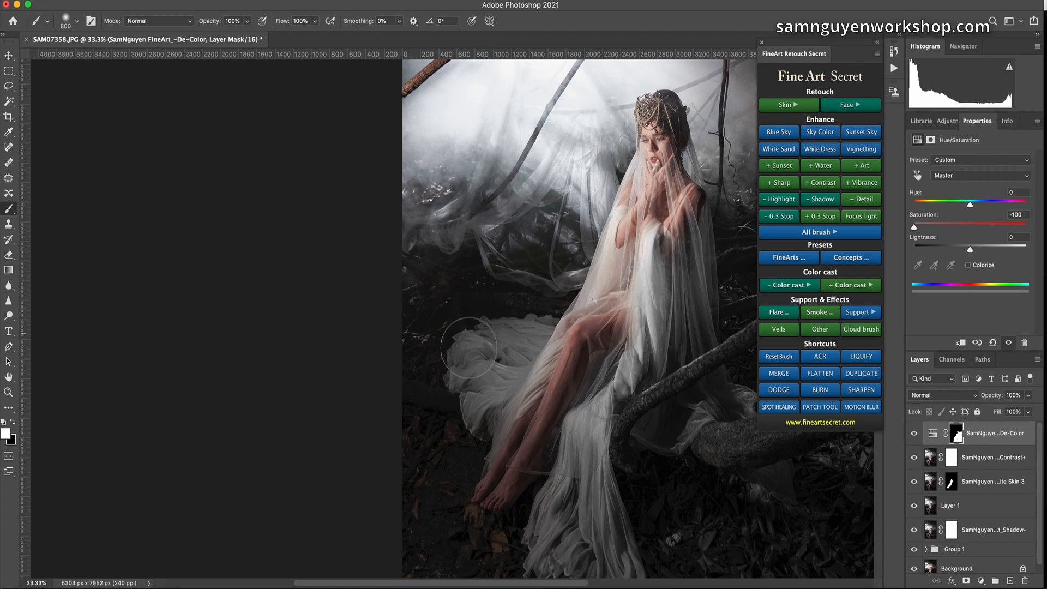
Refine the De-Color mask so the dress train and veil are desaturated while the legs and arms keep their skin color
key(x)
key(bracketleft)
key(bracketleft)
key(bracketleft)
key(bracketright)
key(bracketright)
key(bracketright)
key(bracketright)
key(bracketright)
key(bracketright)
key(bracketright)
scroll(474, 380, down, 3)
key(bracketleft)
key(bracketleft)
key(bracketleft)
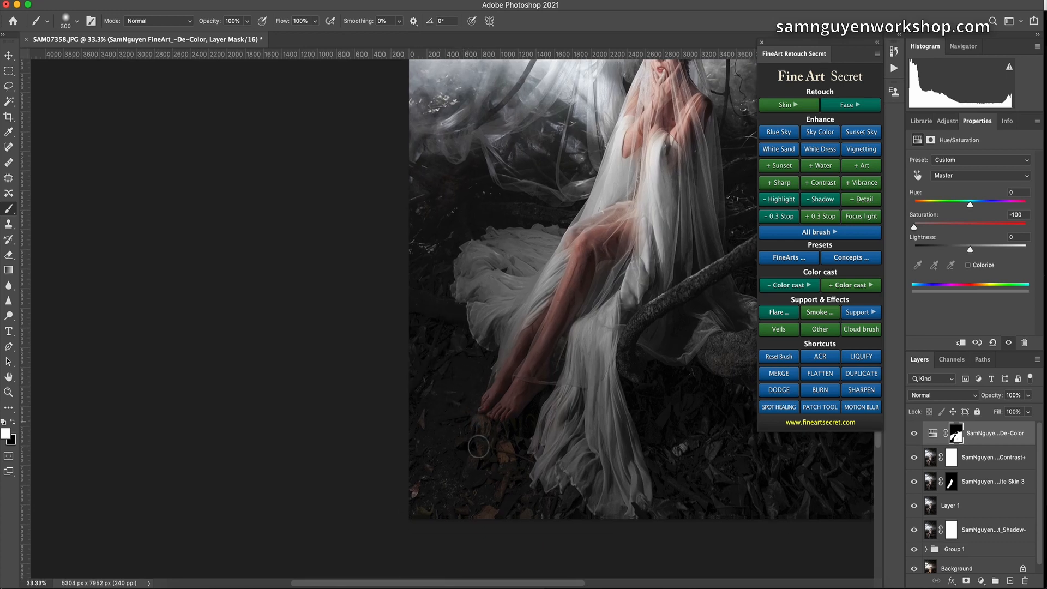
Remove the color from the leaves and ground around the feet using a De-Color brush enlarged to 1000 px
key(bracketright)
key(bracketright)
key(bracketright)
key(bracketright)
key(bracketright)
key(bracketright)
Desaturate the misty forest background with a 1500 px De-Color brush and compare the photo with and without the layer
key(ctrl+minus)
key(ctrl+minus)
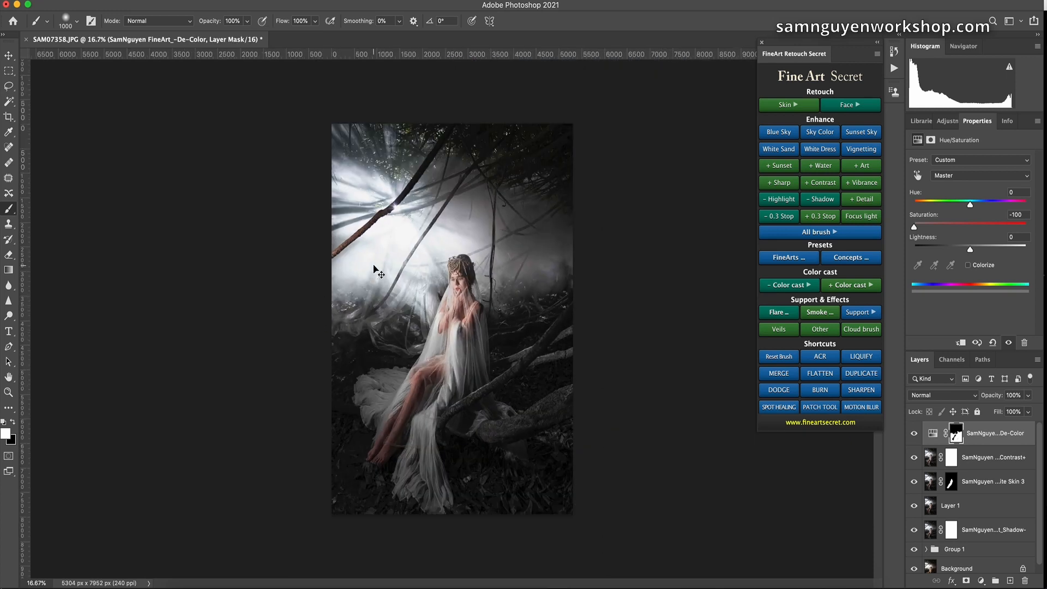
key(bracketright)
key(bracketright)
key(bracketright)
key(bracketright)
key(bracketright)
click(915, 434)
click(915, 434)
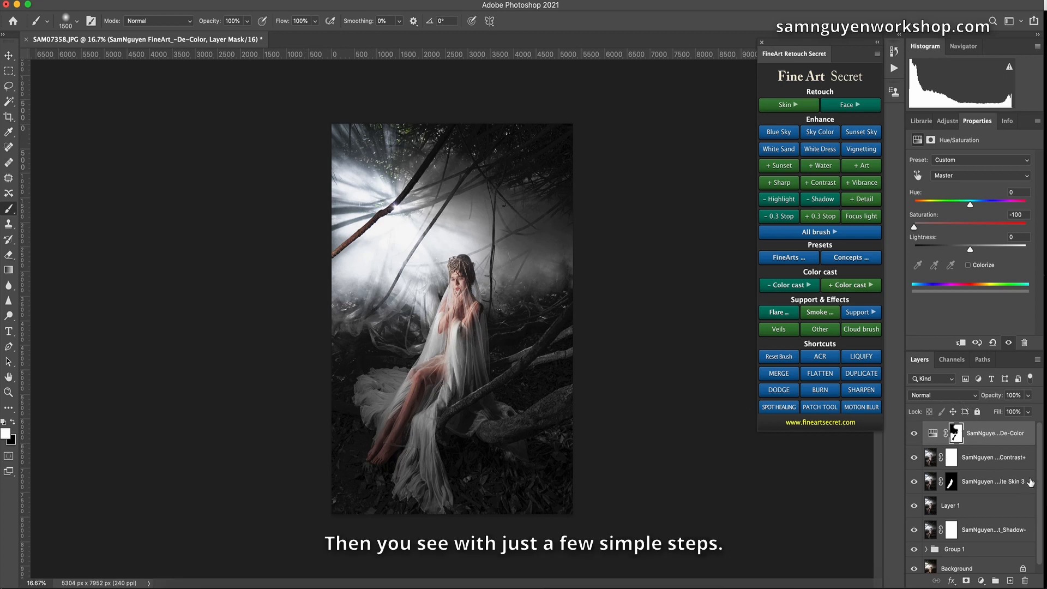
Group all the edit layers above the background and compare the photo with and without the group
drag(1041, 481, 1041, 524)
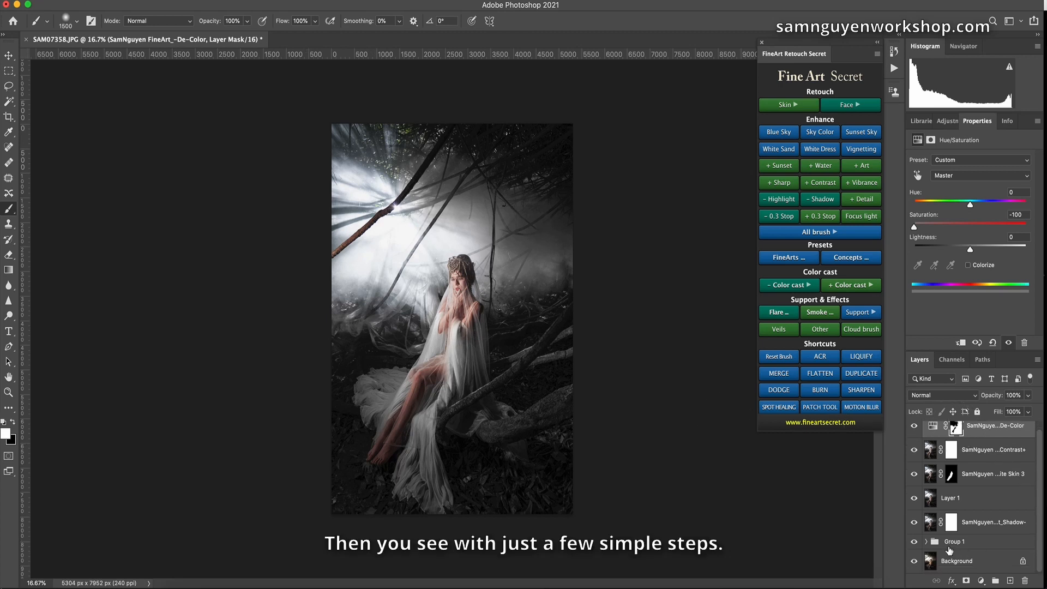
shift+click(947, 542)
key(super+g)
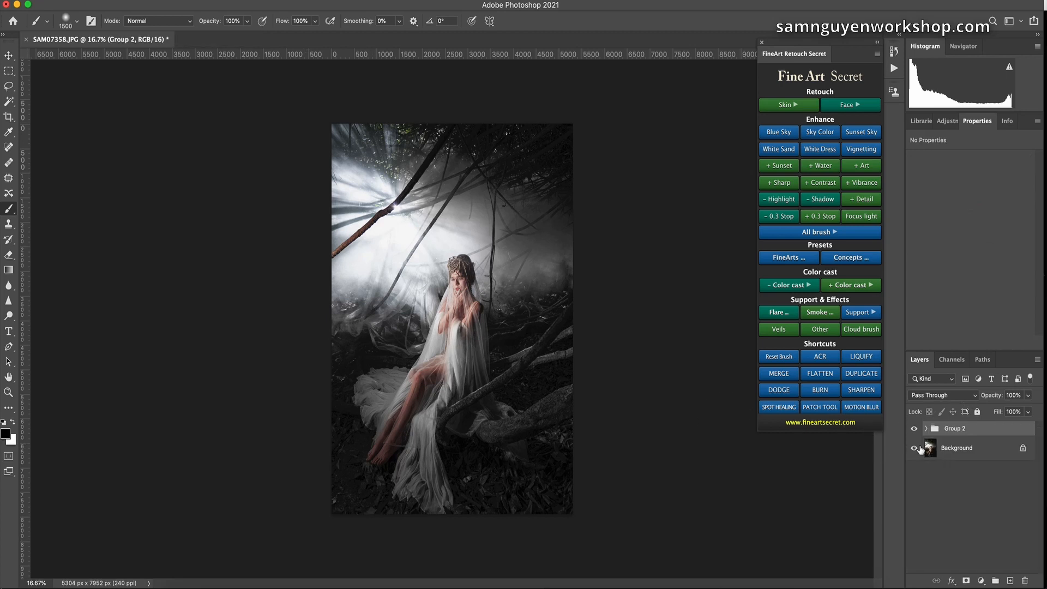
click(913, 429)
click(913, 428)
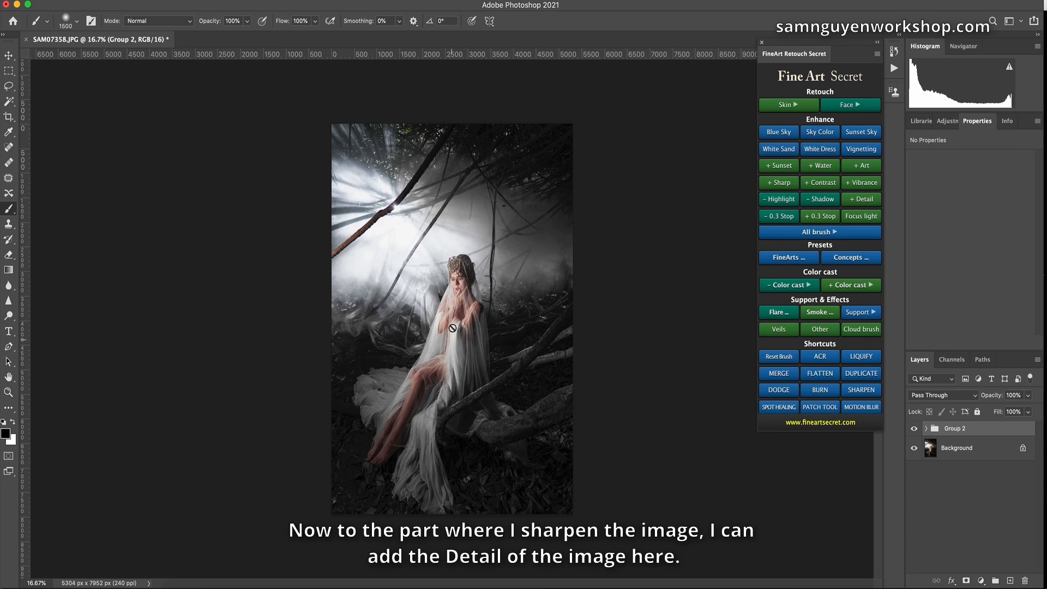
Apply the + Detail action to the whole photo
click(863, 200)
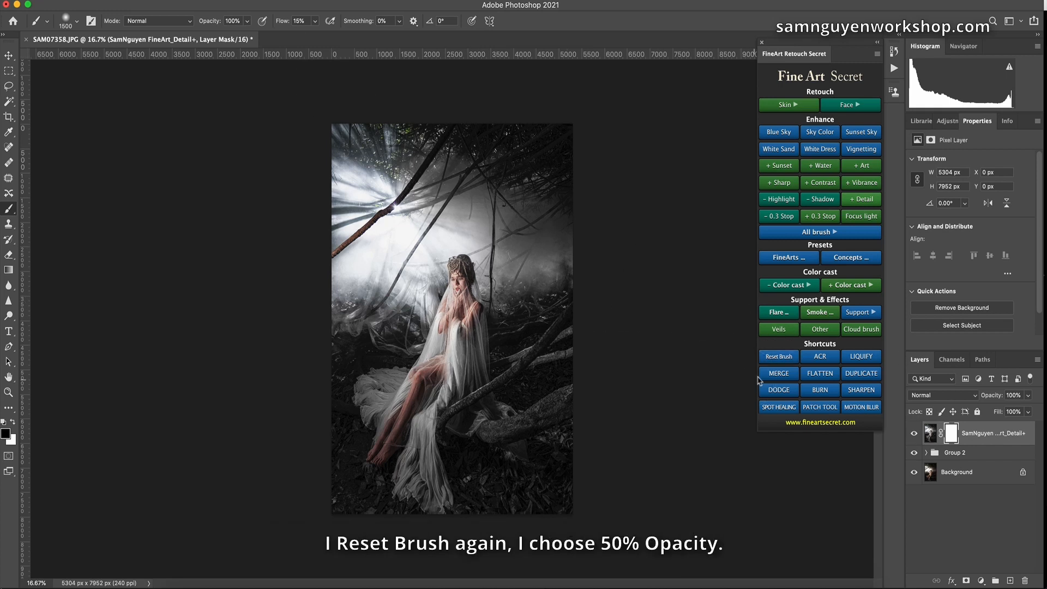
Mask the detail effect off the woman with a reset 500 px brush at 50% opacity, and compare the photo with and without the layer
click(772, 362)
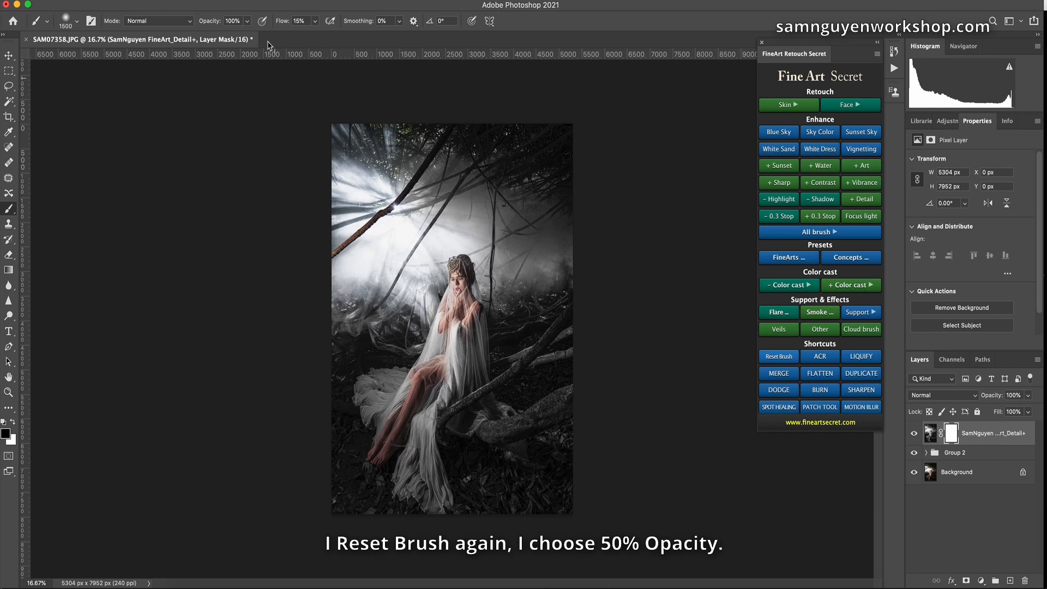
click(781, 359)
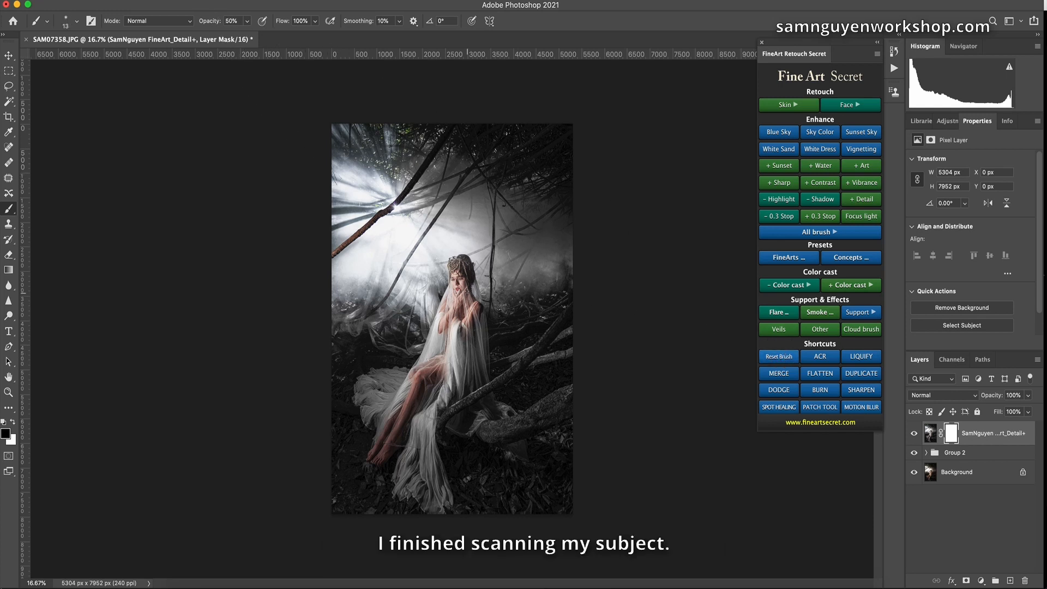
key(bracketright)
key(bracketright)
key(bracketright)
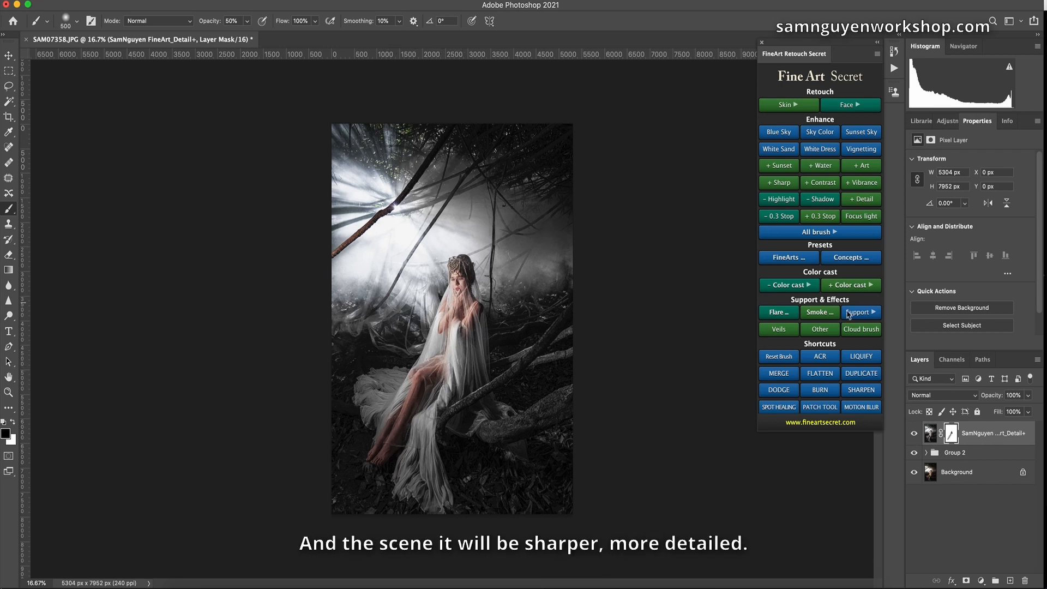
click(914, 434)
click(914, 434)
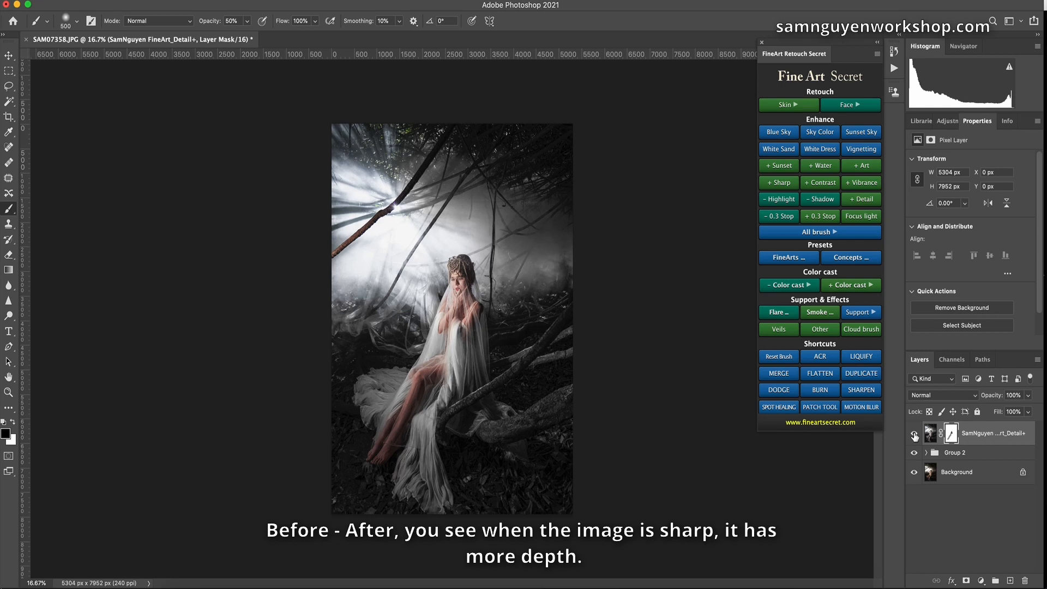
click(914, 434)
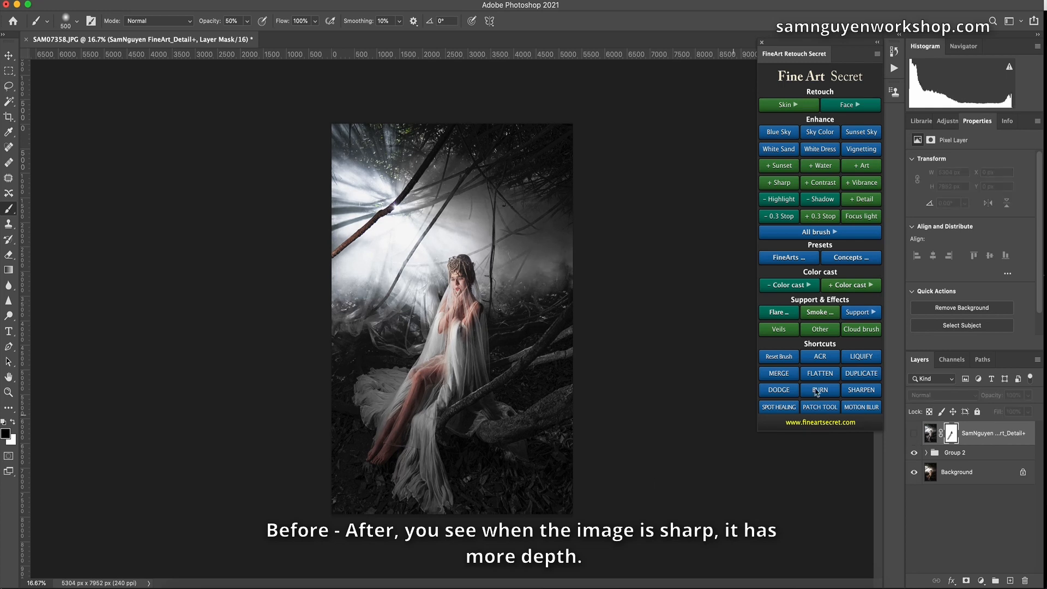
click(914, 434)
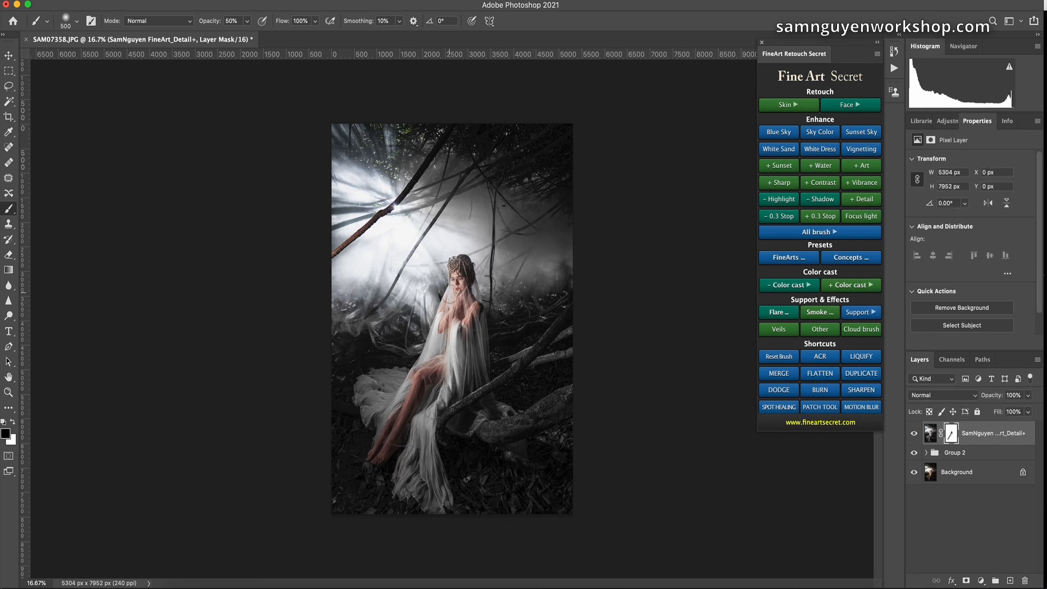
Merge the visible layers into a new layer and dodge the headpiece jewels using a small brush, reduced to 15 px, at 10% exposure
scroll(463, 234, up, 4)
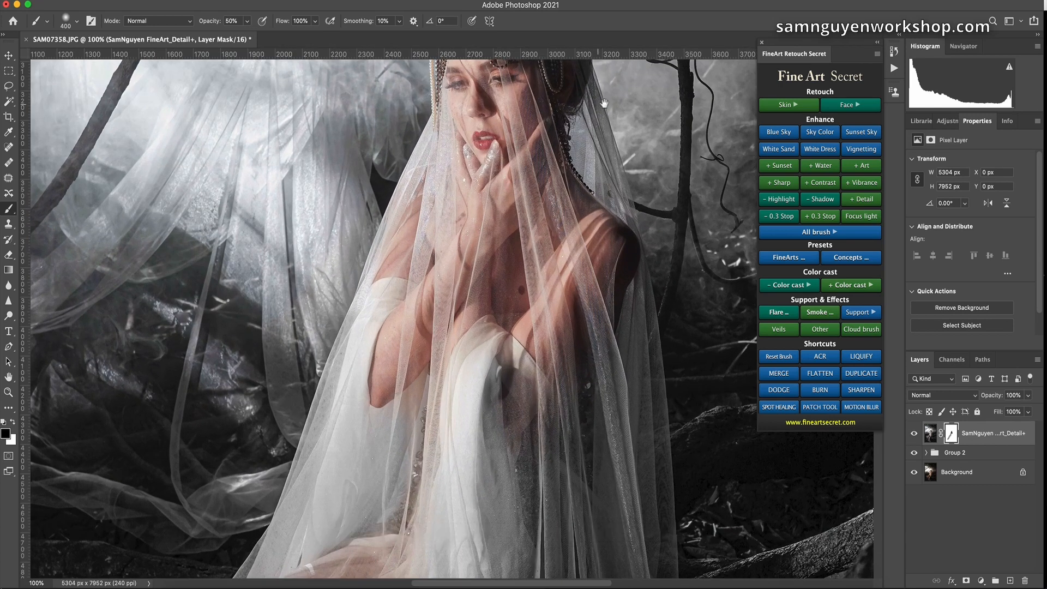
scroll(463, 237, up, 2)
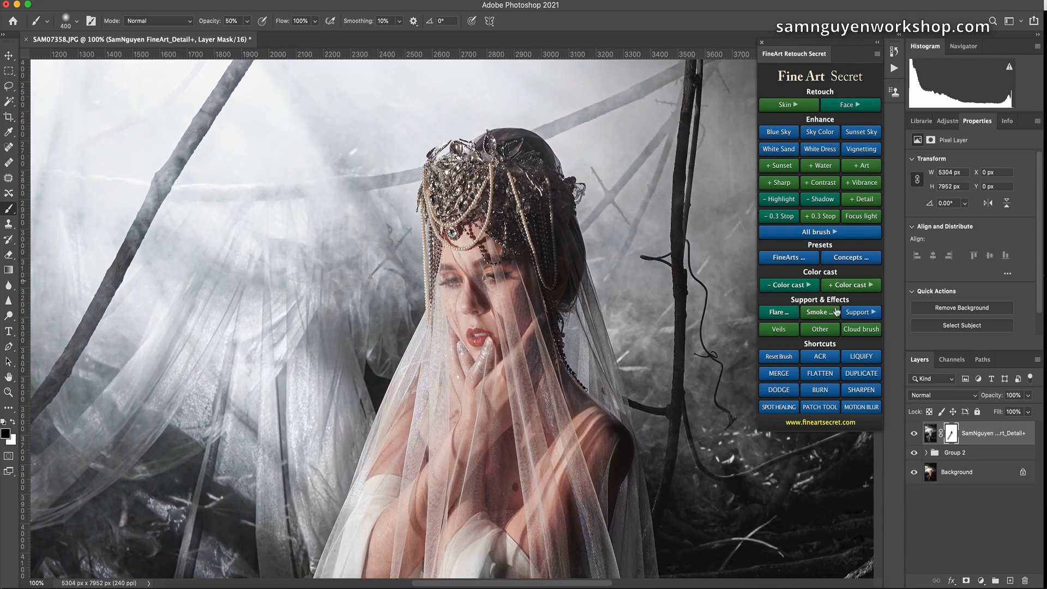
click(783, 377)
click(779, 389)
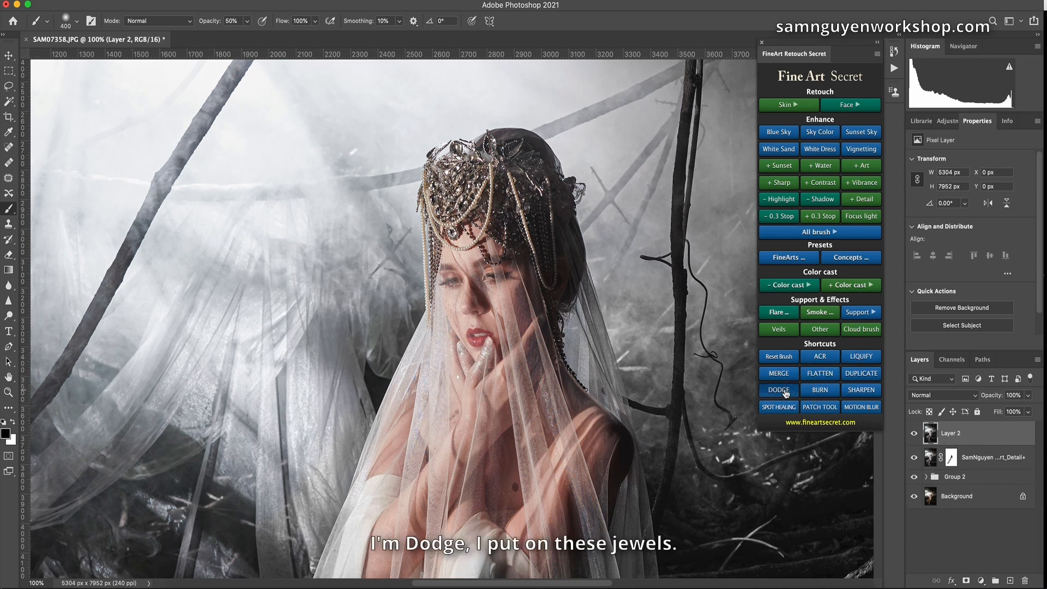
key(bracketleft)
key(bracketleft)
key(bracketleft)
key(bracketleft)
key(bracketleft)
key(bracketleft)
key(bracketleft)
key(bracketleft)
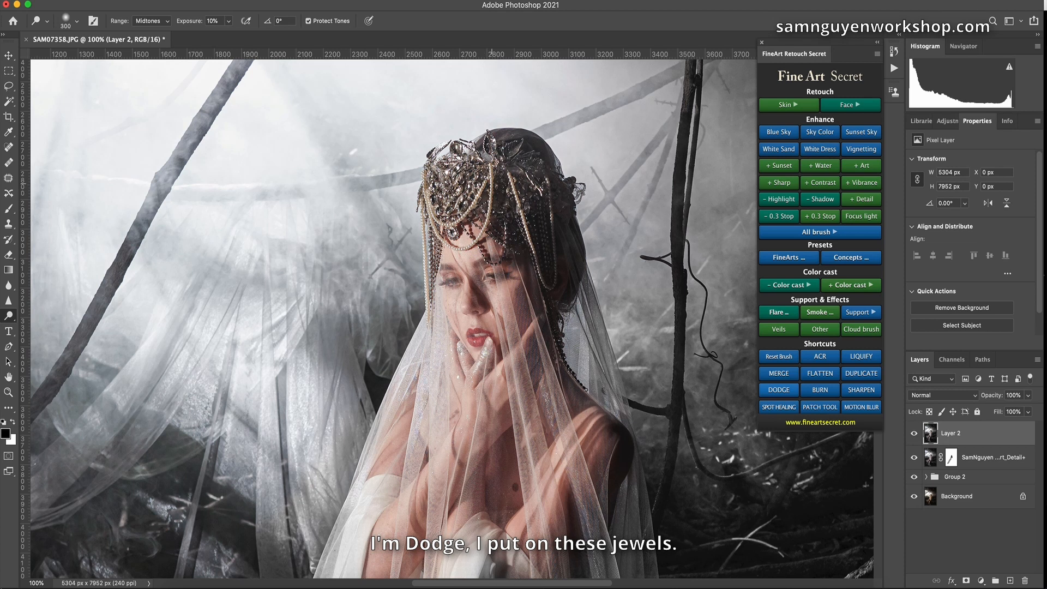
key(bracketleft)
key(bracketleft)
key(bracketleft)
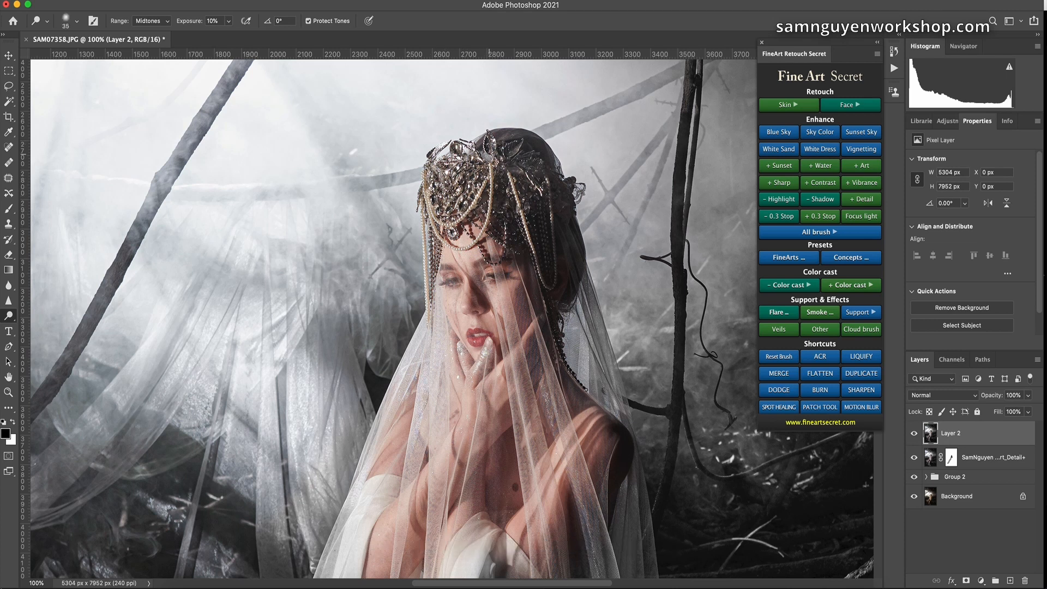
key(bracketleft)
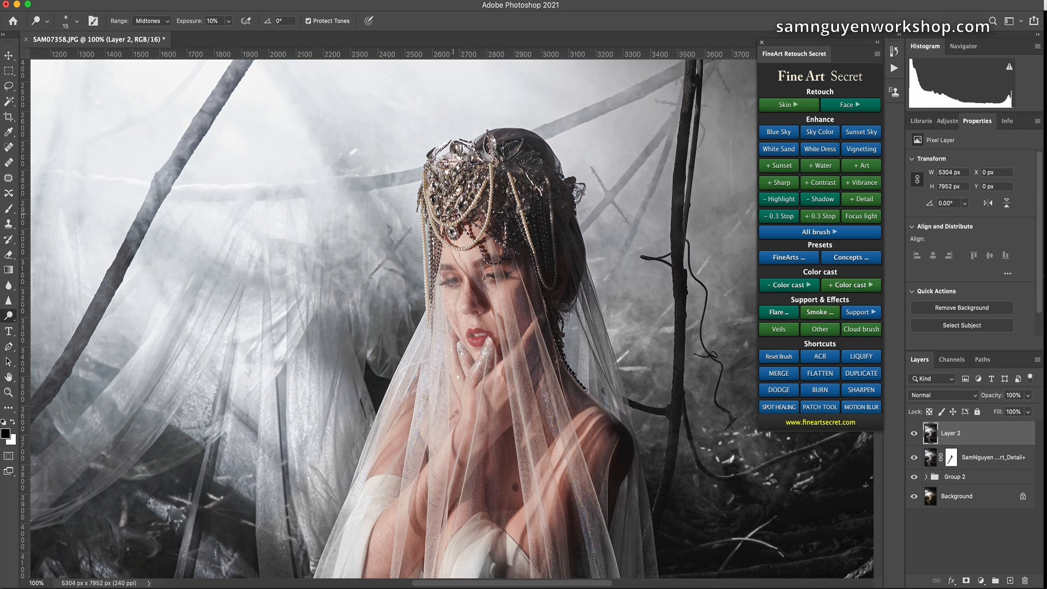
Paint extra contrast and detail onto the jeweled headpiece with small + Contrast and + Detail brushes
click(825, 233)
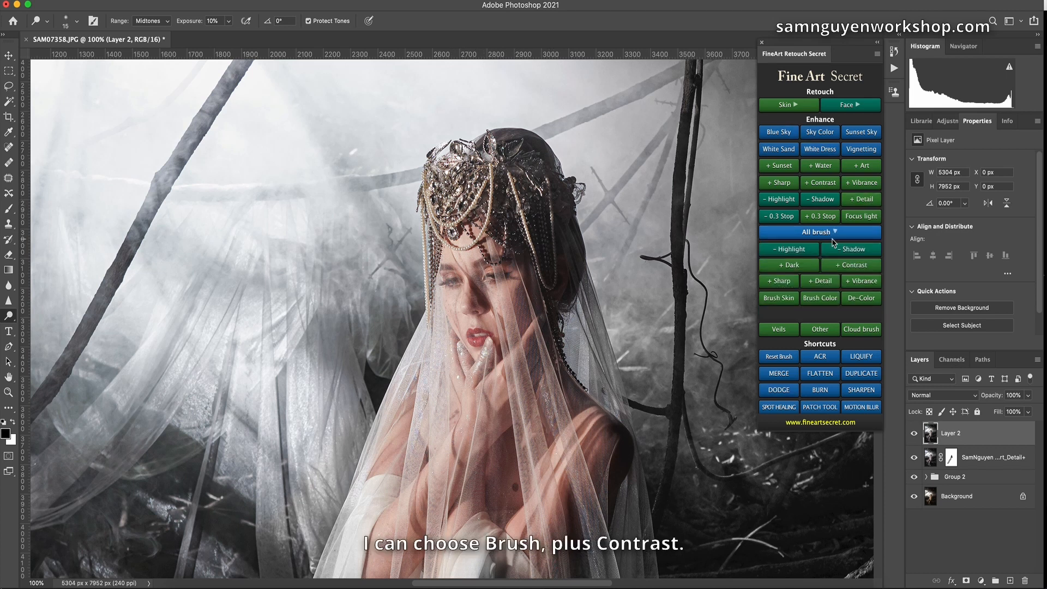
click(845, 266)
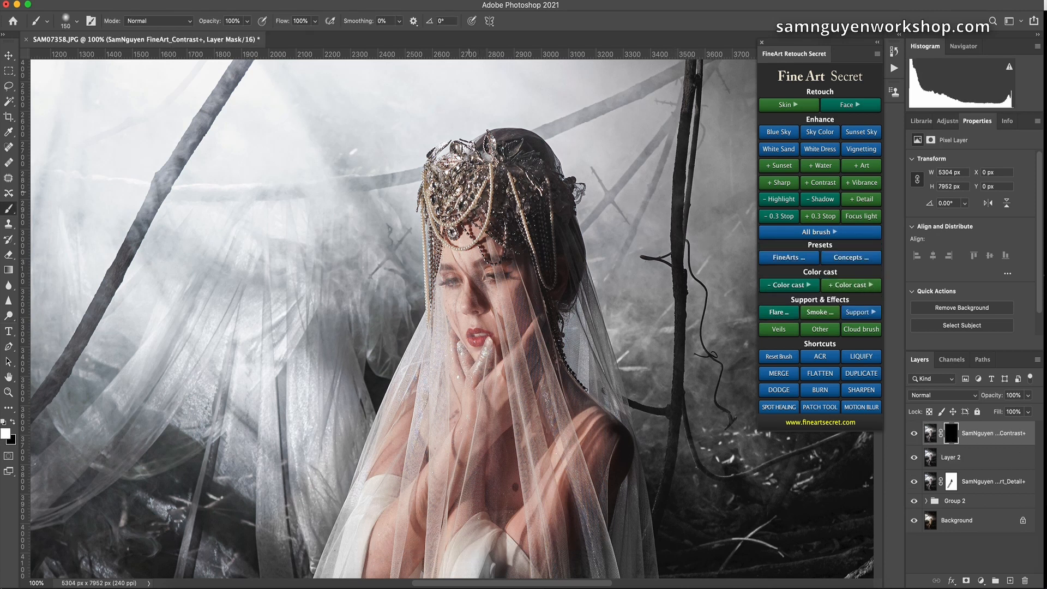
key(bracketleft)
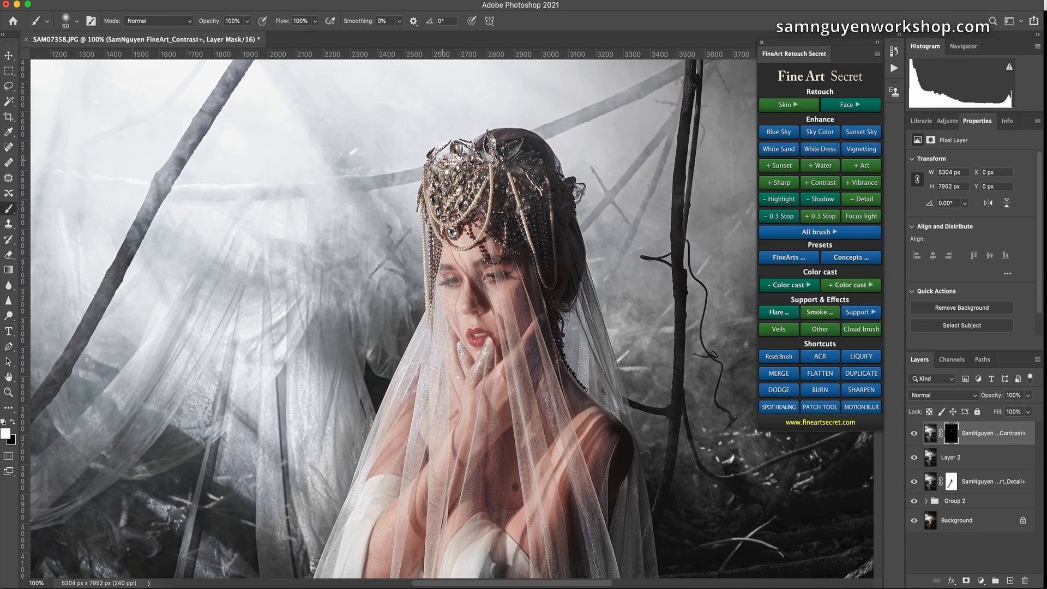
click(837, 233)
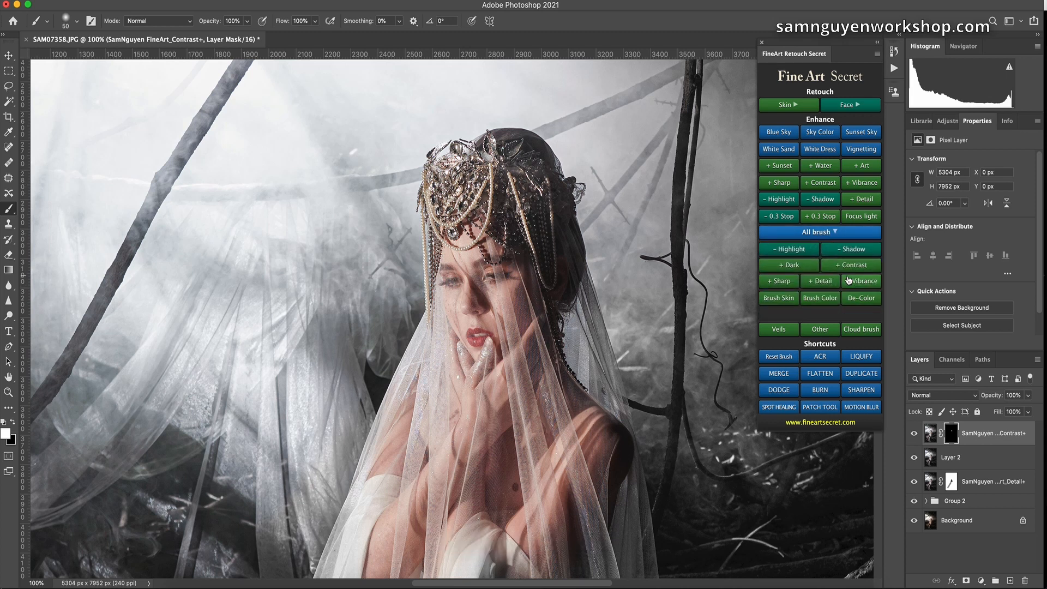
click(819, 283)
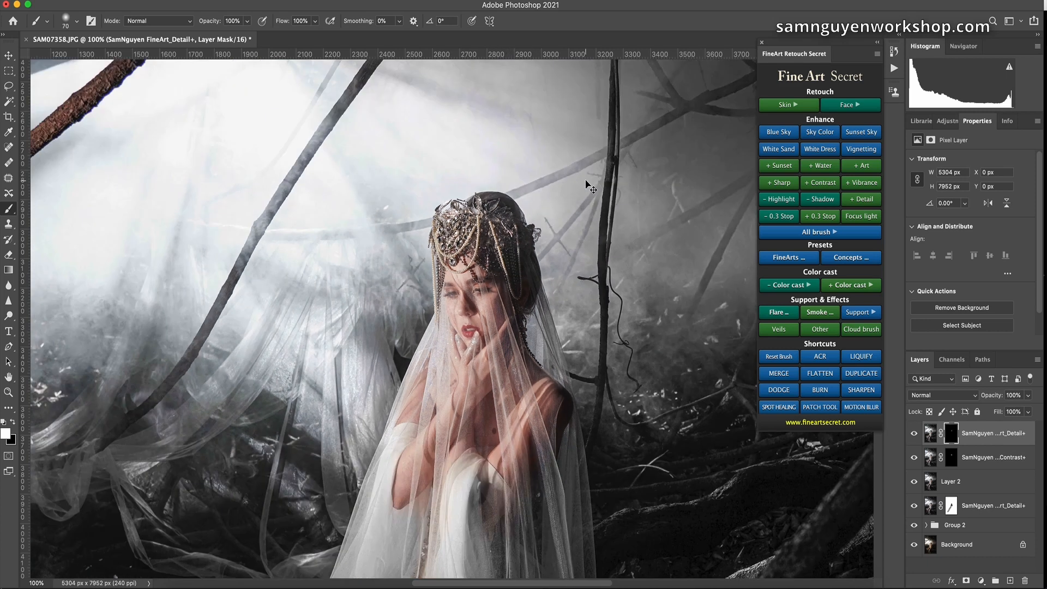
Group the brushed contrast and detail layers and compare the whole photo with and without the group
key(super+0)
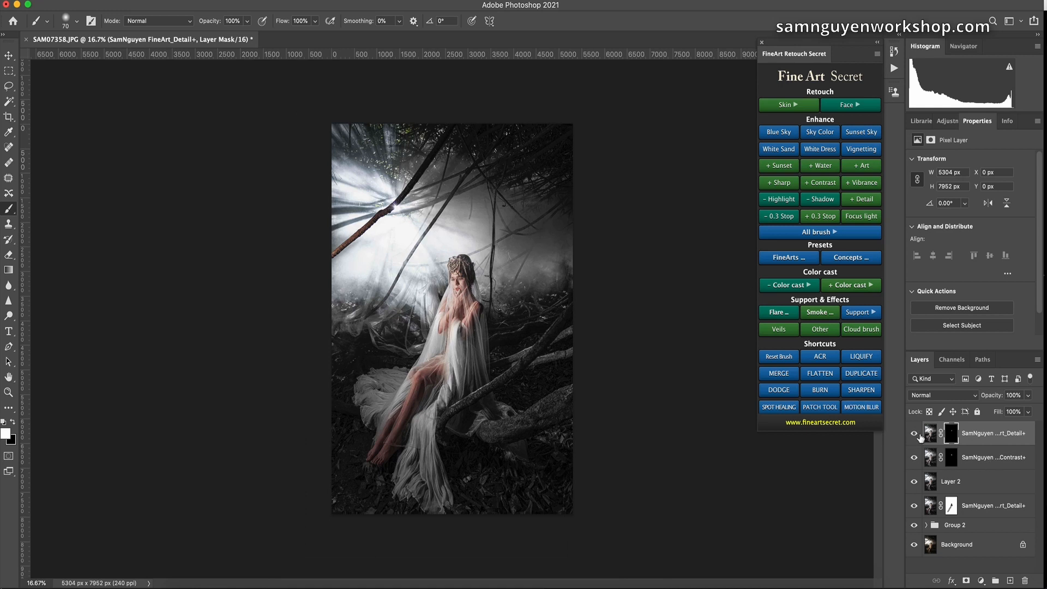
shift+click(929, 453)
key(super+g)
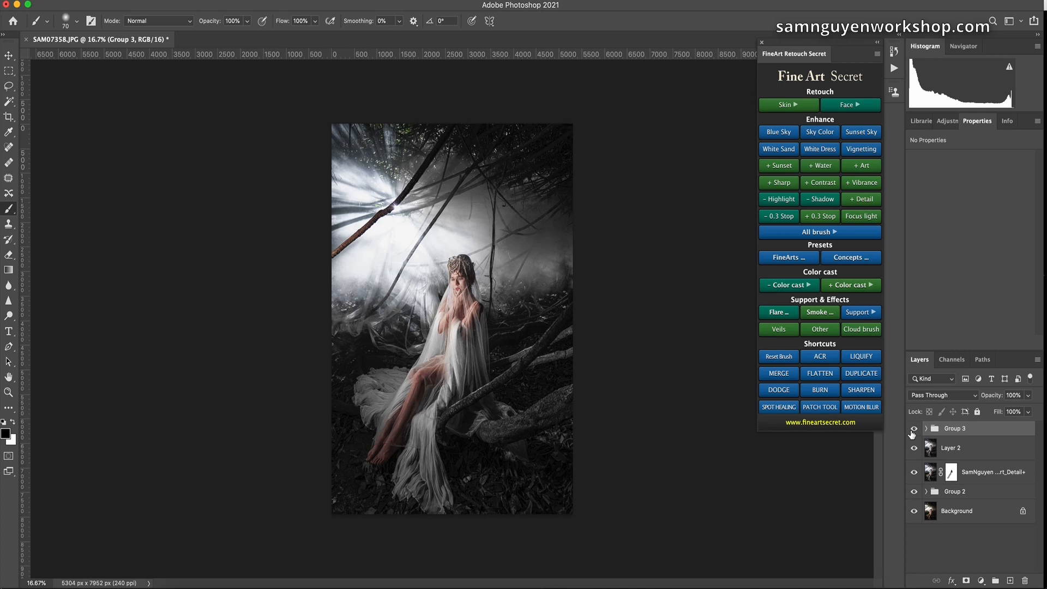
click(914, 429)
click(914, 429)
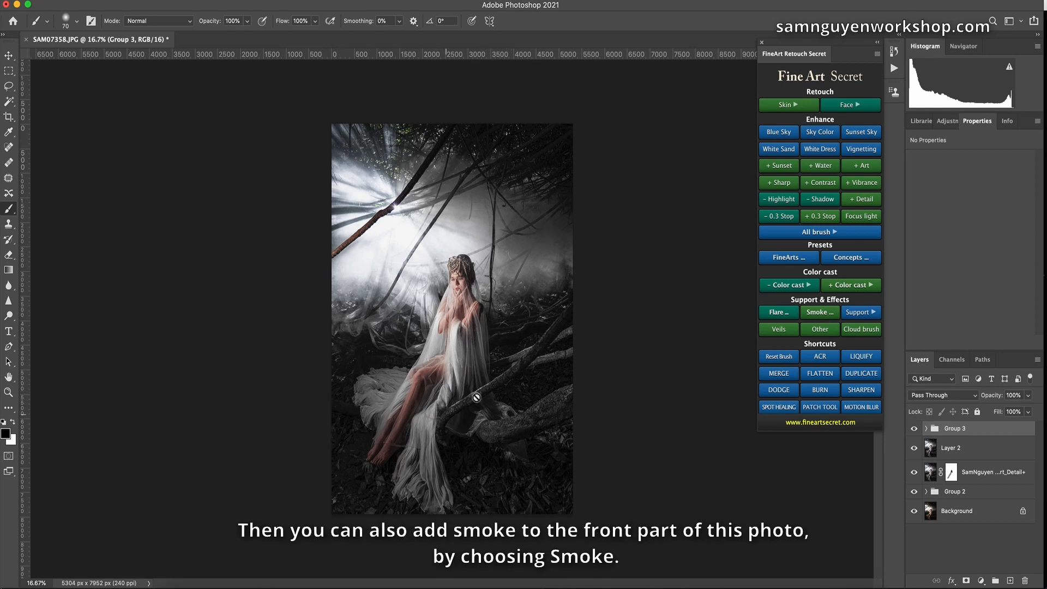
Insert the Smoke 2 effect, scale it to about 236% over the foreground roots beside the dress, and apply it
click(816, 314)
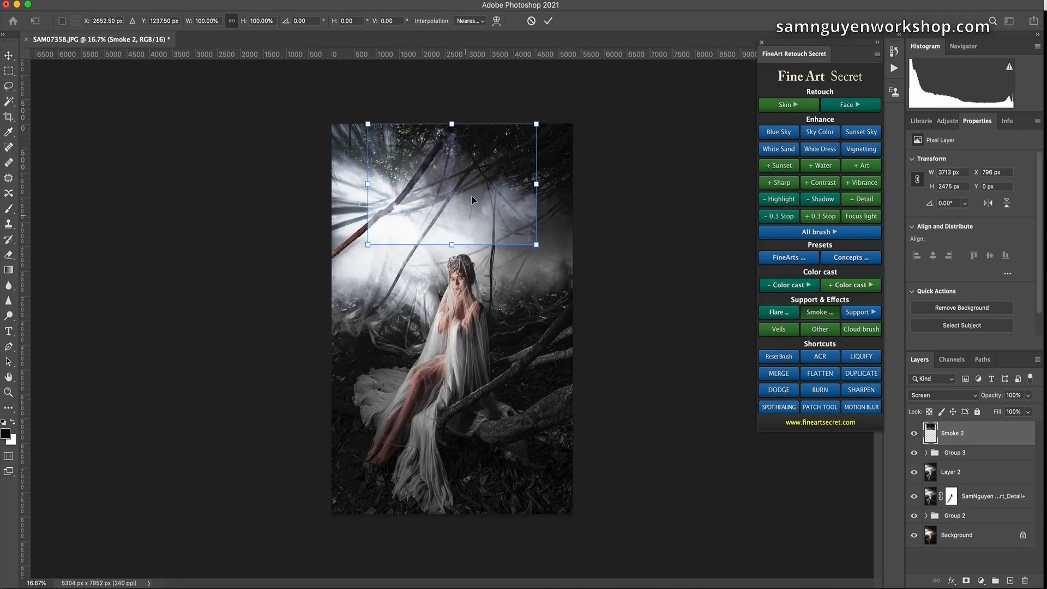
drag(472, 199, 426, 482)
drag(493, 405, 598, 439)
drag(404, 327, 316, 206)
drag(430, 363, 490, 478)
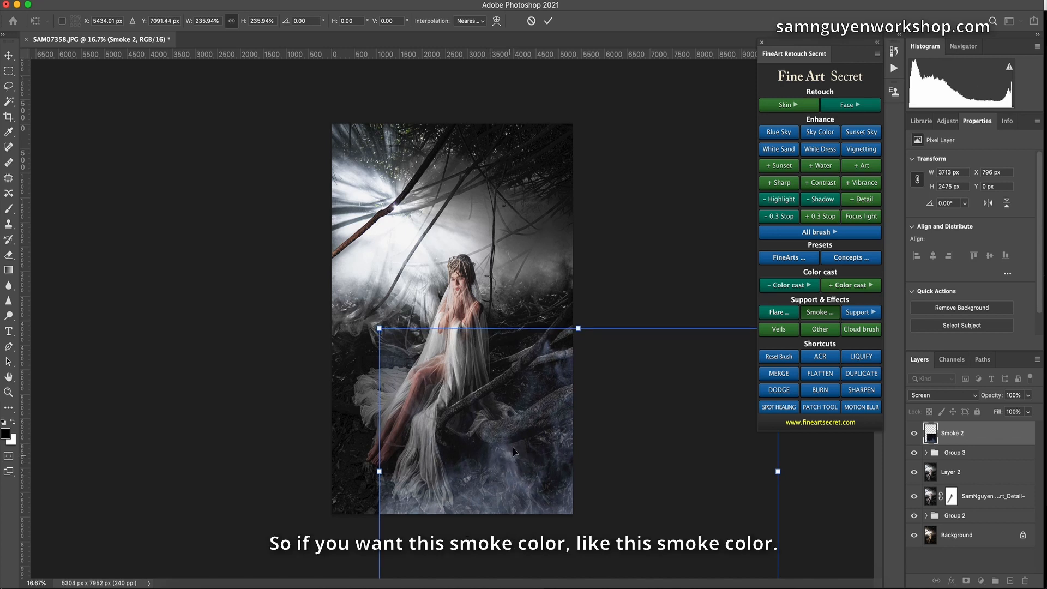
key(Return)
key(b)
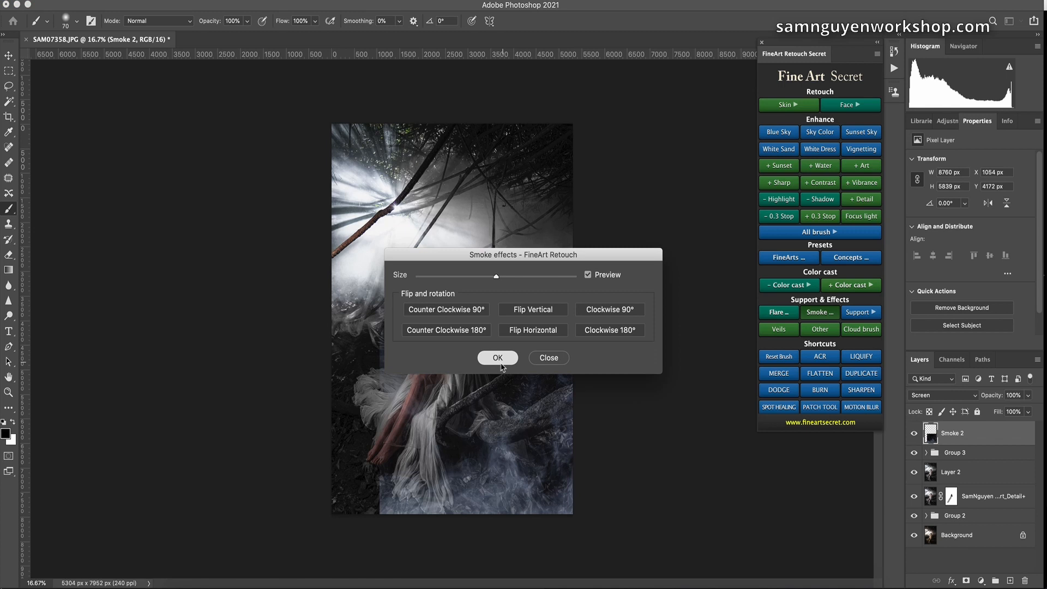
click(497, 358)
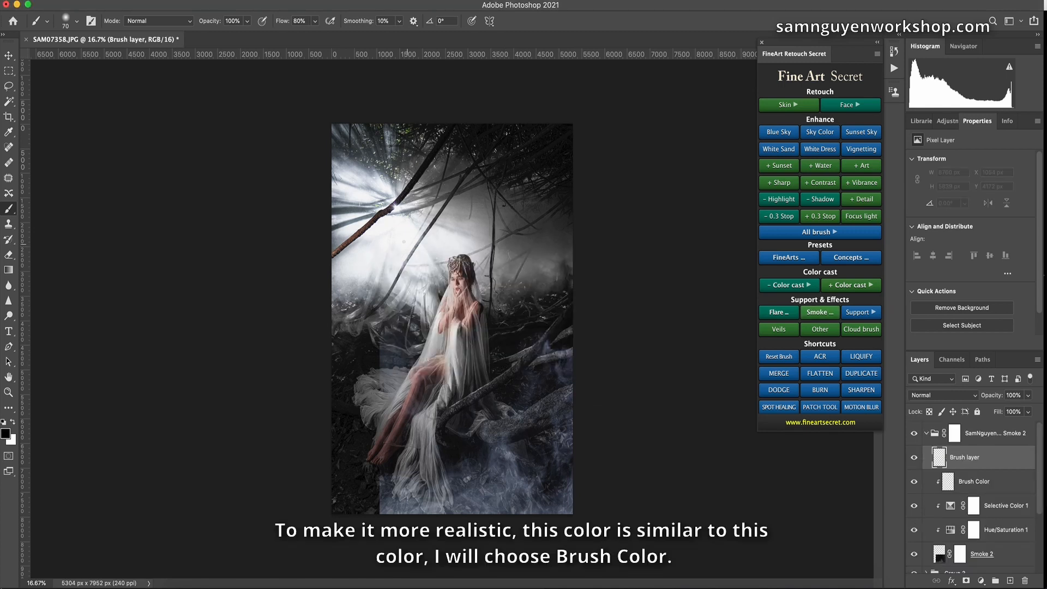
Recolor the foreground smoke on its Brush Color layer with a 2200 px brush using a color sampled from the bright mist
click(949, 486)
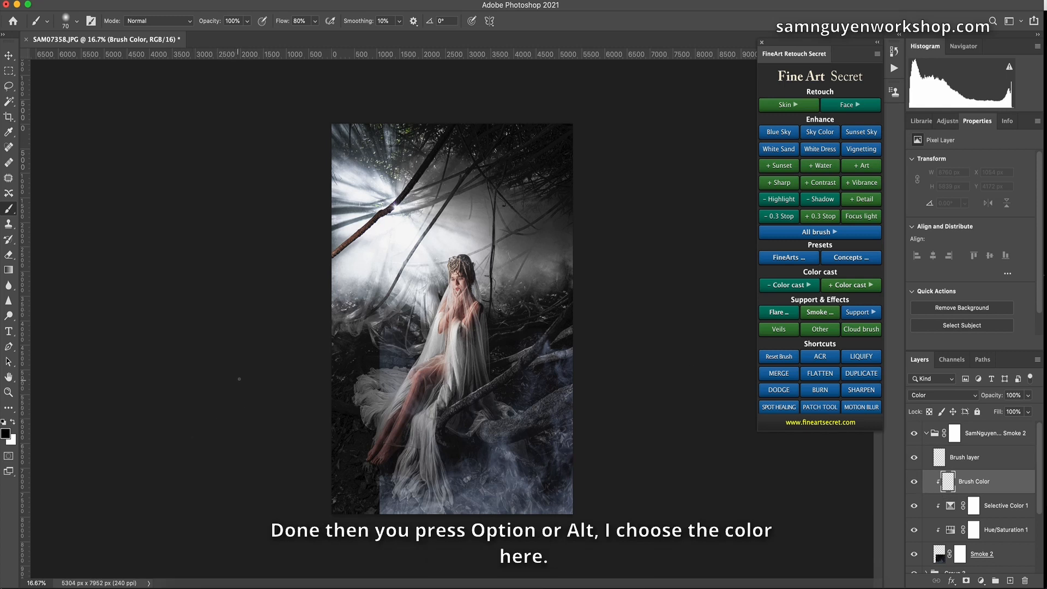
alt+click(381, 246)
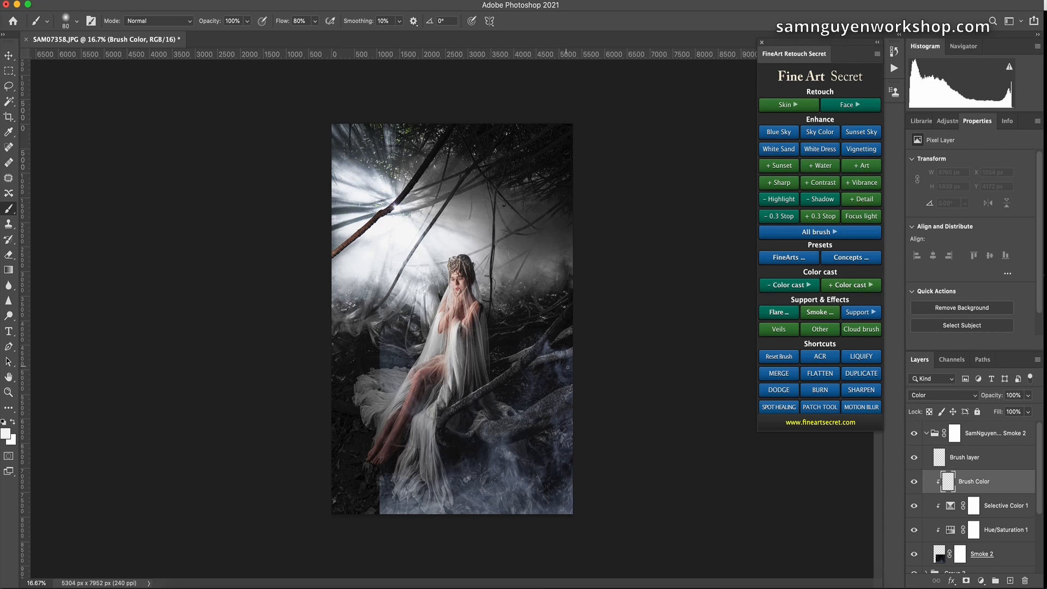
key(bracketright)
key(bracketright)
key(bracketright)
key(bracketright)
key(bracketright)
key(bracketright)
key(bracketright)
key(bracketright)
key(bracketright)
key(bracketright)
key(bracketright)
key(bracketright)
key(bracketright)
key(bracketright)
key(bracketright)
key(bracketright)
key(bracketright)
key(bracketright)
key(bracketright)
key(bracketright)
mouse_move(545, 471)
mouse_down()
mouse_move(524, 490)
mouse_move(376, 504)
mouse_move(415, 542)
mouse_move(564, 506)
mouse_move(376, 482)
mouse_move(388, 488)
mouse_up()
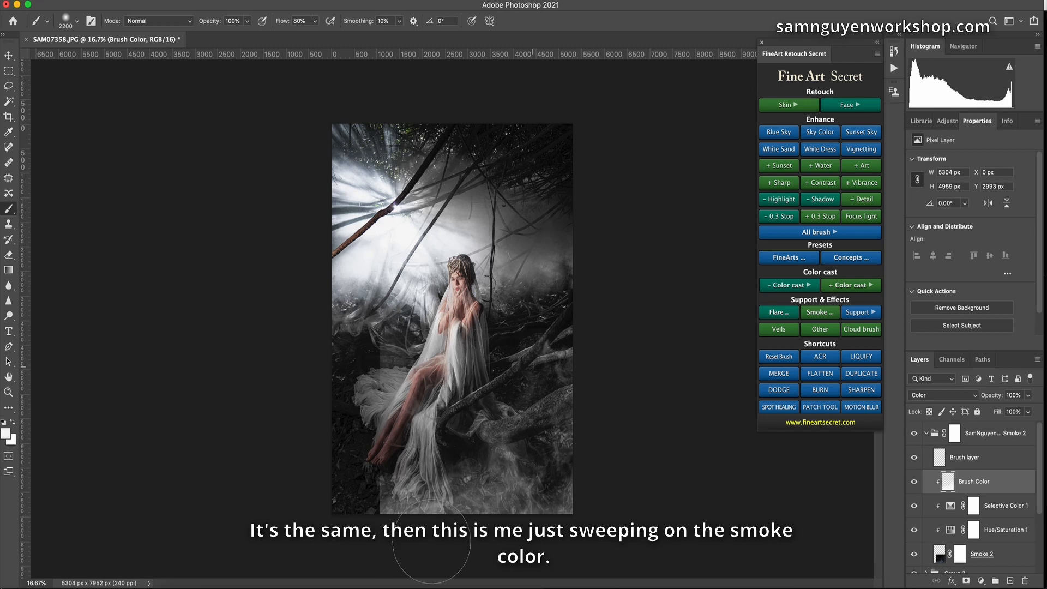
mouse_move(438, 475)
mouse_down()
mouse_move(391, 519)
mouse_move(435, 359)
mouse_move(382, 429)
mouse_move(361, 511)
mouse_up()
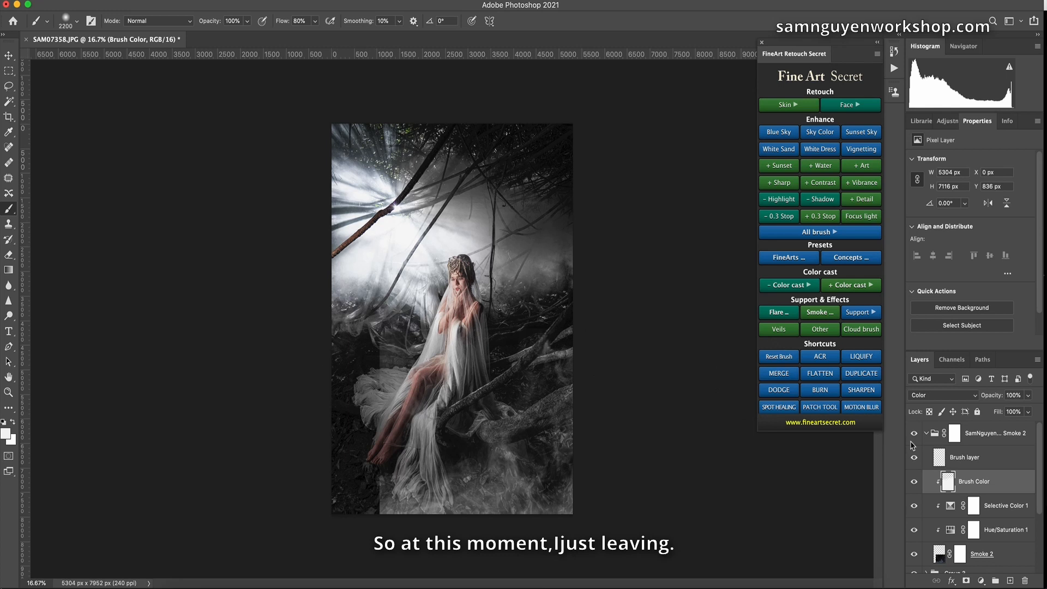
Hide the hard edge of Smoke 2 and the smoke over the woman by painting black on its group mask with a 1700 px brush
click(954, 435)
key(x)
key(bracketleft)
key(bracketleft)
key(bracketleft)
key(bracketleft)
mouse_move(356, 387)
mouse_down()
mouse_move(339, 432)
mouse_move(351, 479)
mouse_move(342, 431)
mouse_up()
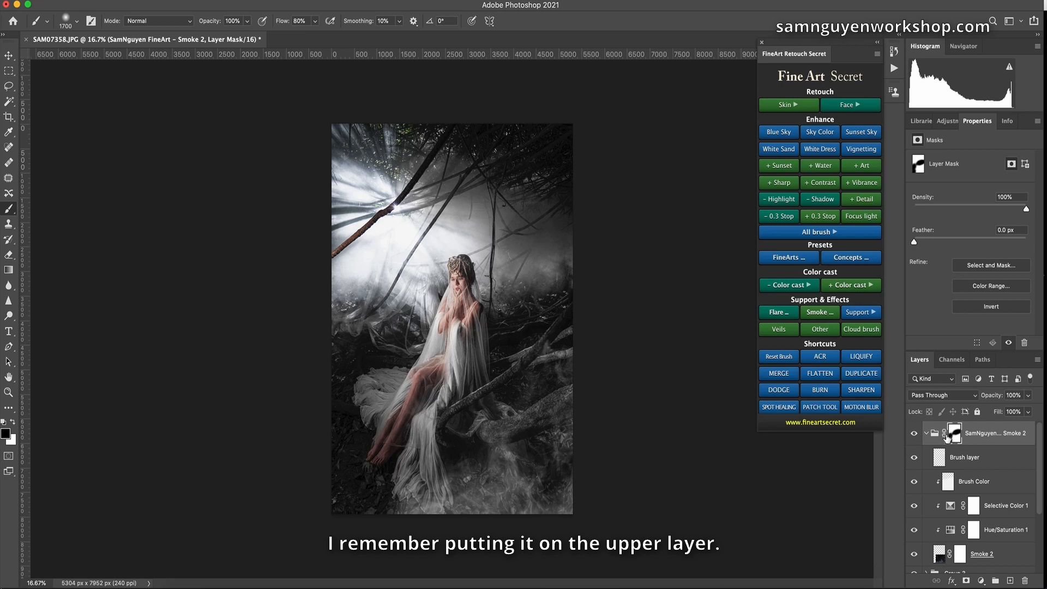
Insert the Smoke 6 effect, enlarge and rotate it across the ground around the feet and dress hem, and apply it
click(810, 315)
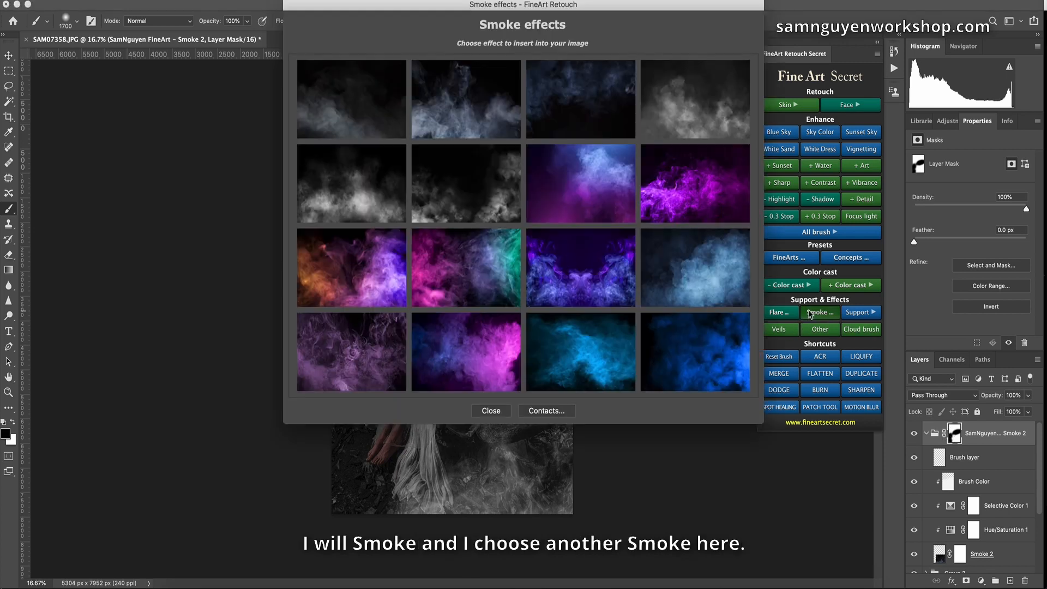
click(466, 202)
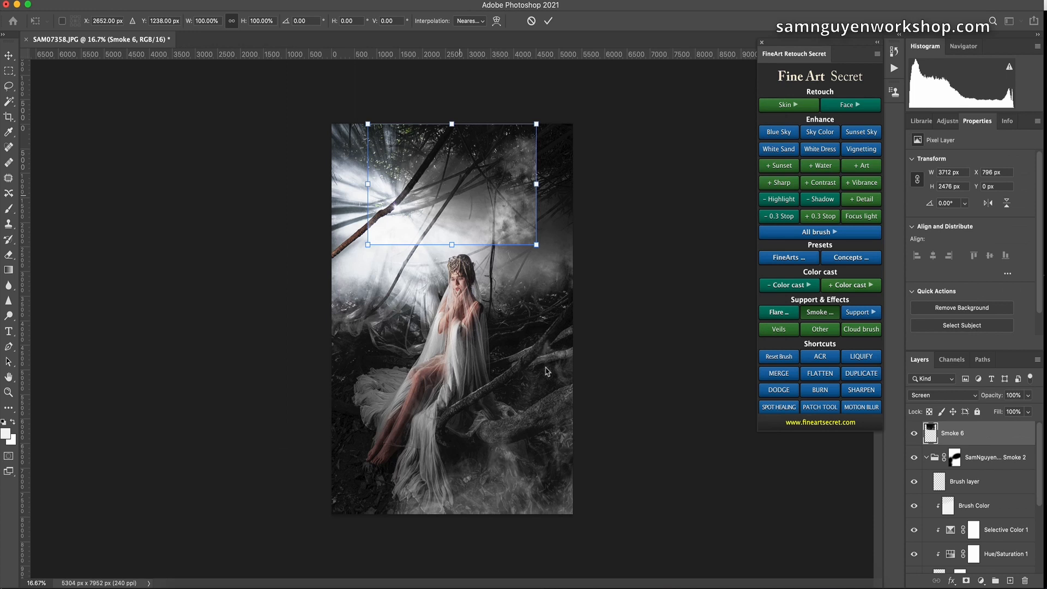
drag(476, 203, 467, 518)
drag(485, 443, 596, 441)
drag(454, 475, 411, 480)
drag(552, 454, 576, 457)
drag(479, 461, 443, 462)
drag(564, 450, 580, 452)
drag(459, 458, 454, 454)
key(Return)
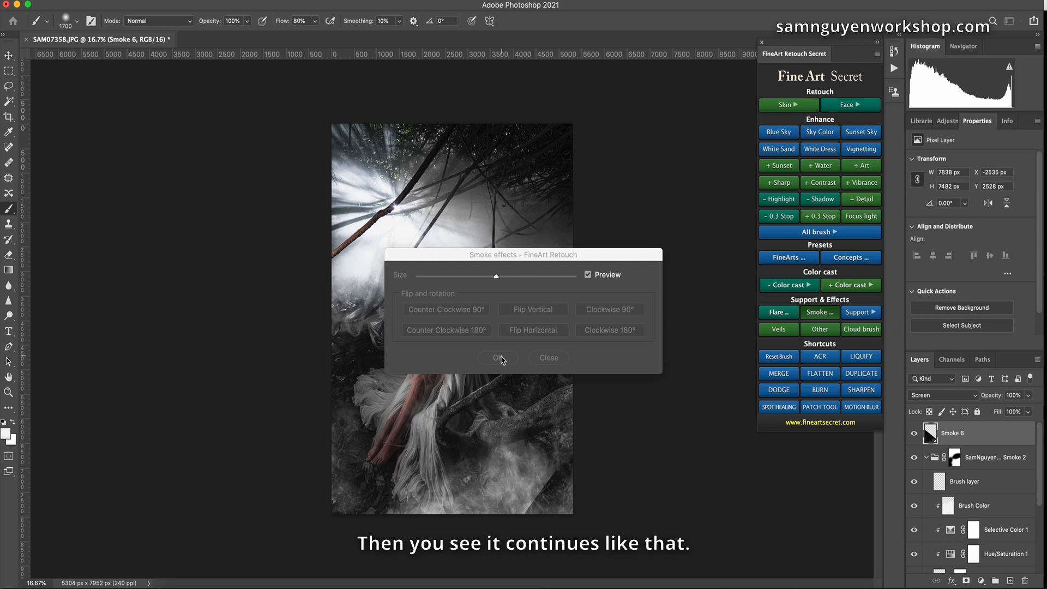
click(499, 357)
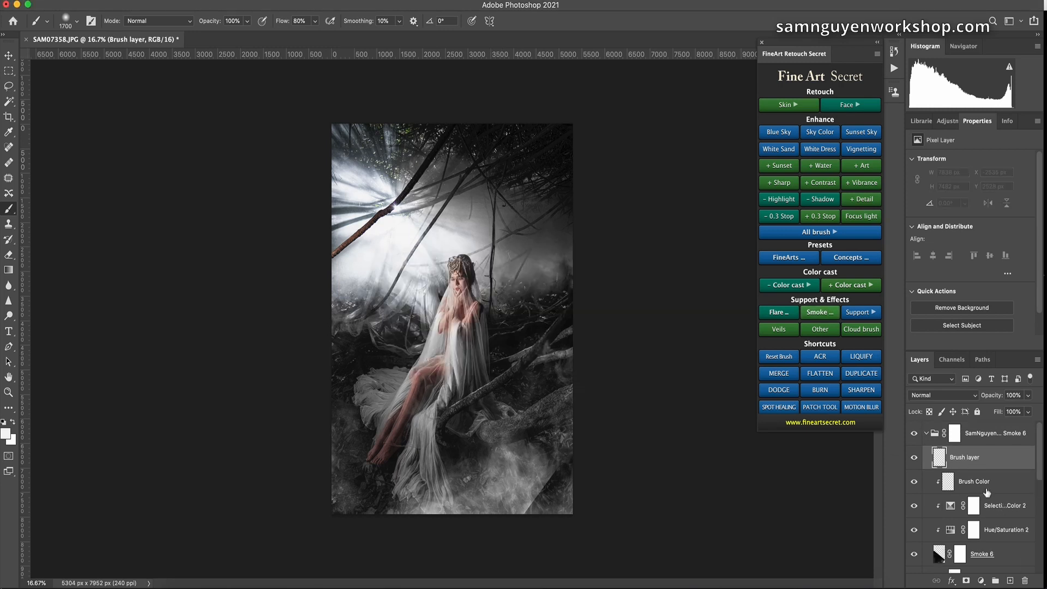
Recolor Smoke 6 on its Brush Color layer with a color sampled from the bright mist
click(951, 484)
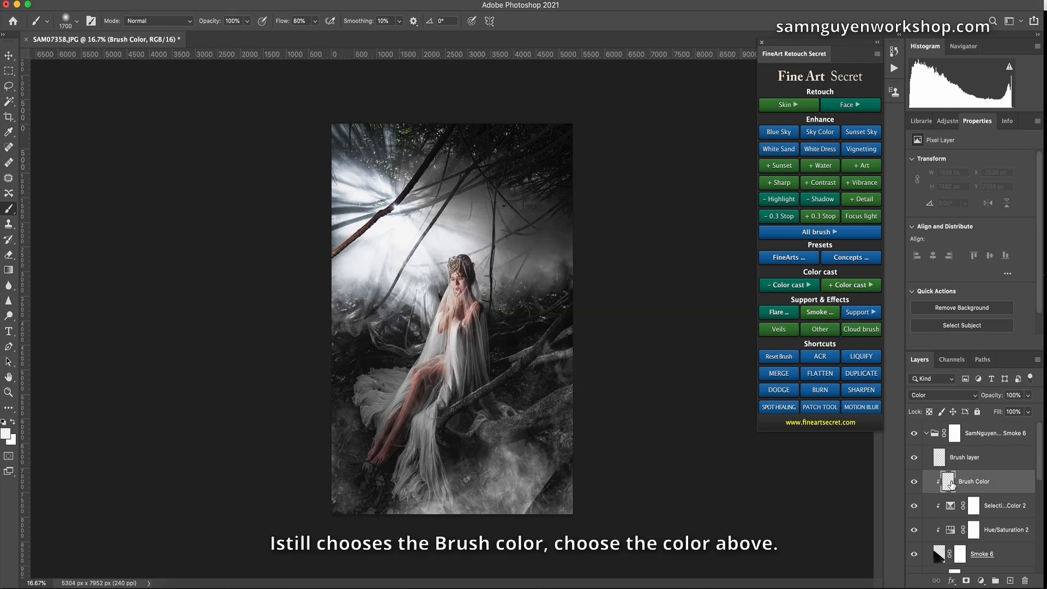
alt+click(375, 252)
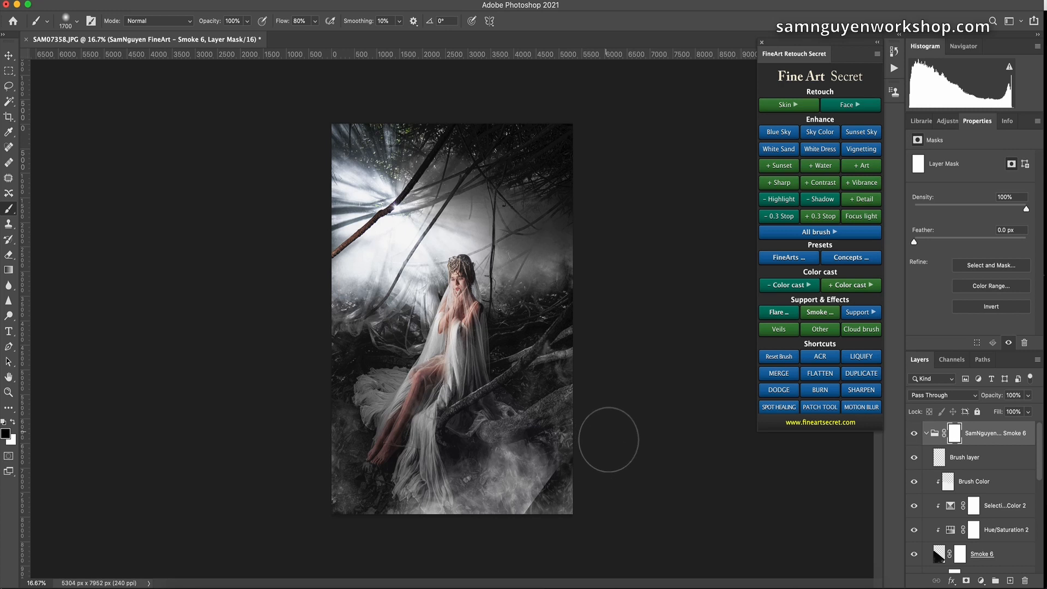
Fade Smoke 6 over the foreground by painting black on its group mask with a 1700 px brush, and group all layers from Smoke 6 to Smoke 2
mouse_move(567, 488)
mouse_down()
mouse_move(521, 540)
mouse_move(496, 550)
mouse_up()
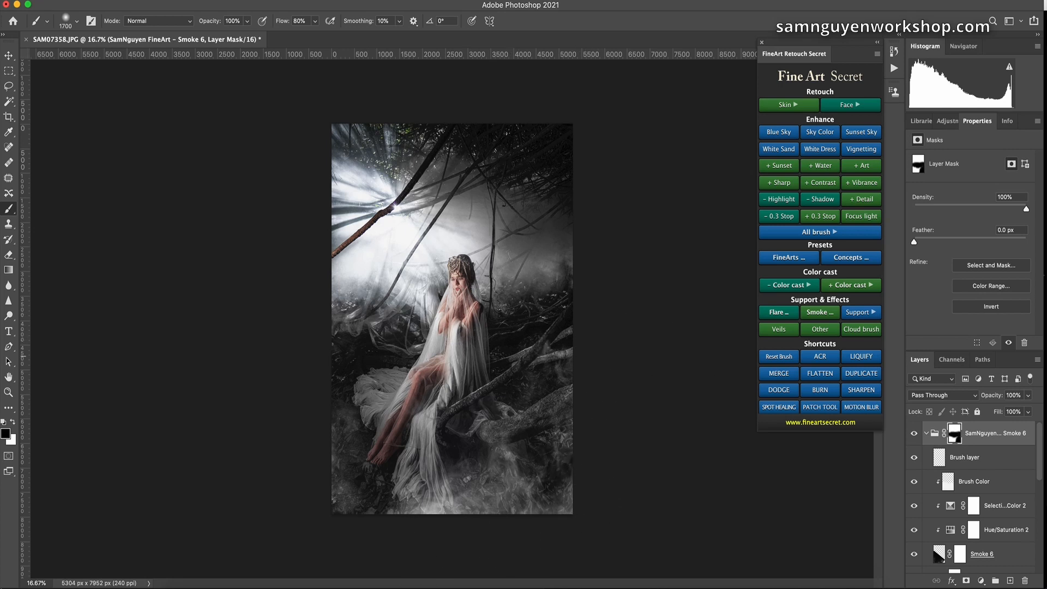
drag(1039, 463, 1042, 544)
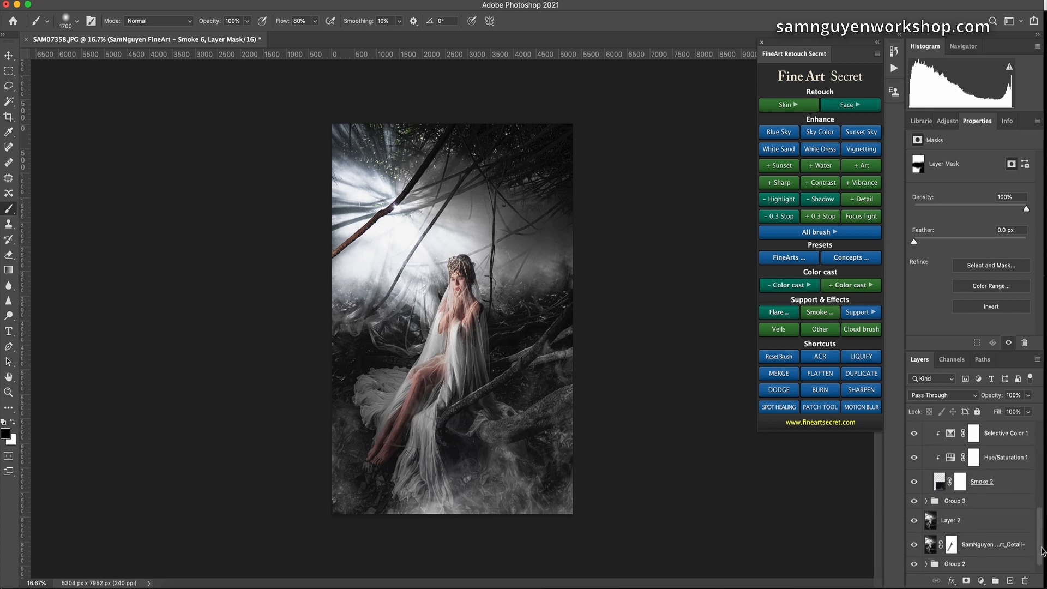
shift+click(930, 485)
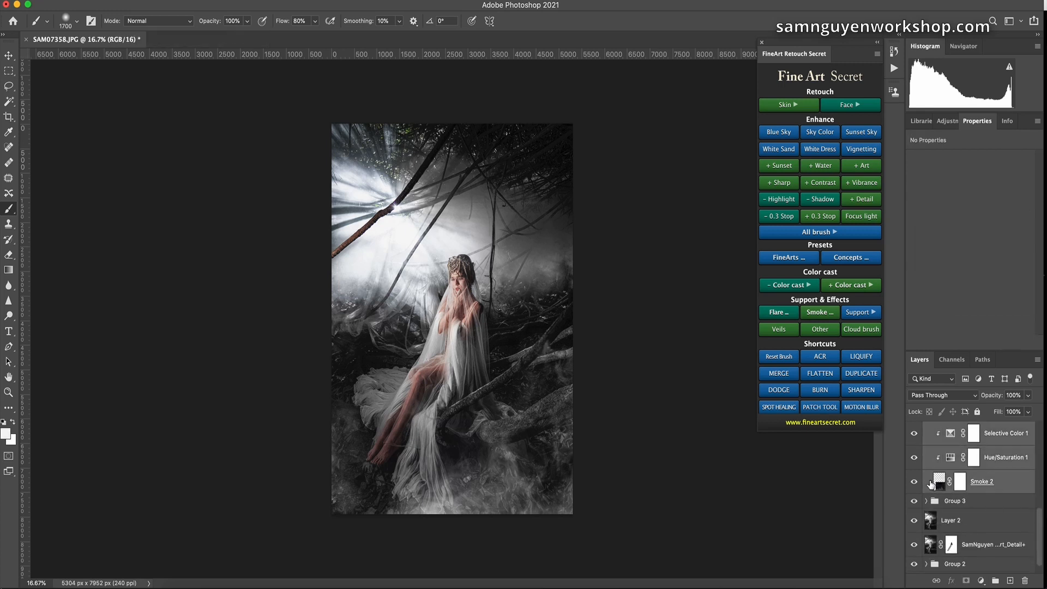
key(super+g)
Toggle the visibility of the new smoke group, Group 4, to compare the portrait with and without the smoke
click(914, 431)
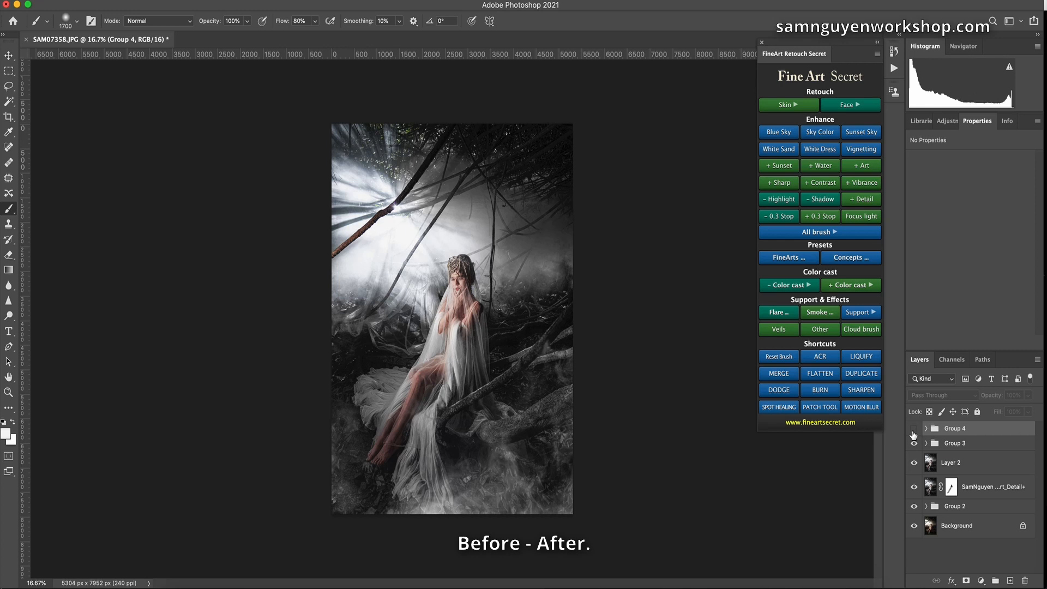
click(914, 429)
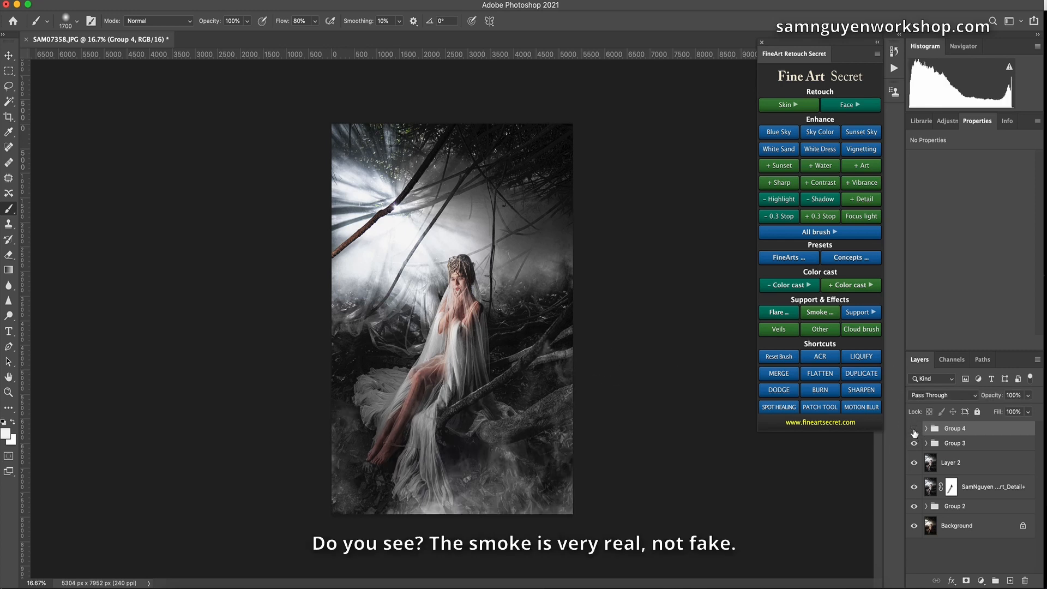
click(914, 430)
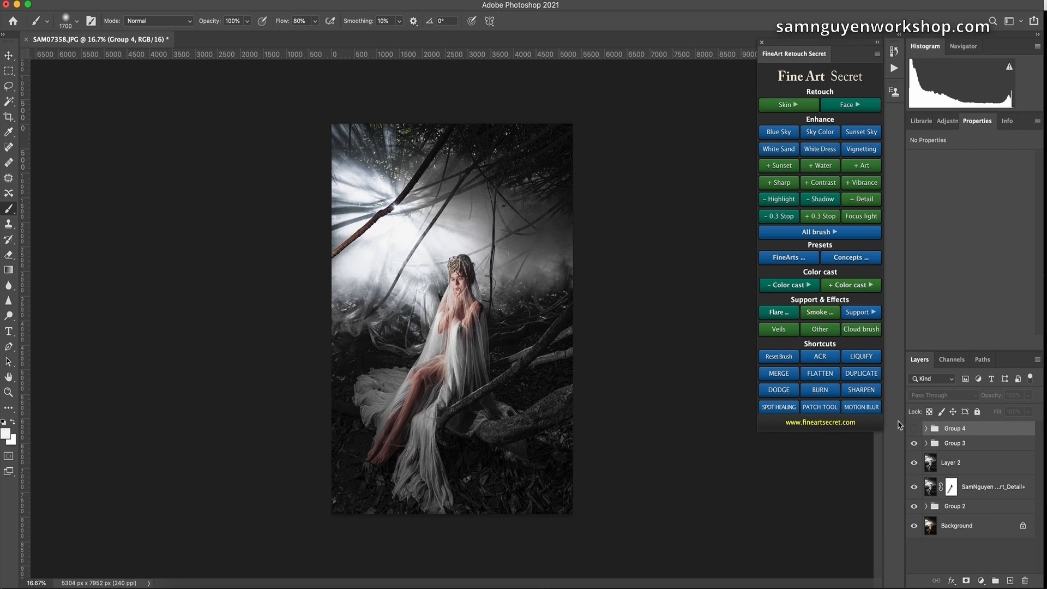
click(914, 429)
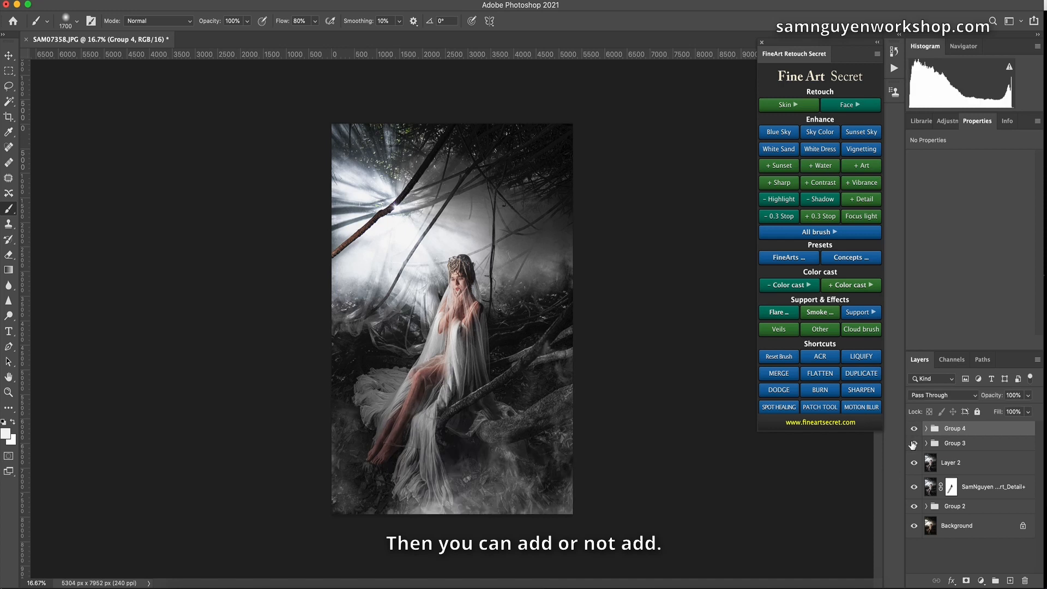
click(913, 429)
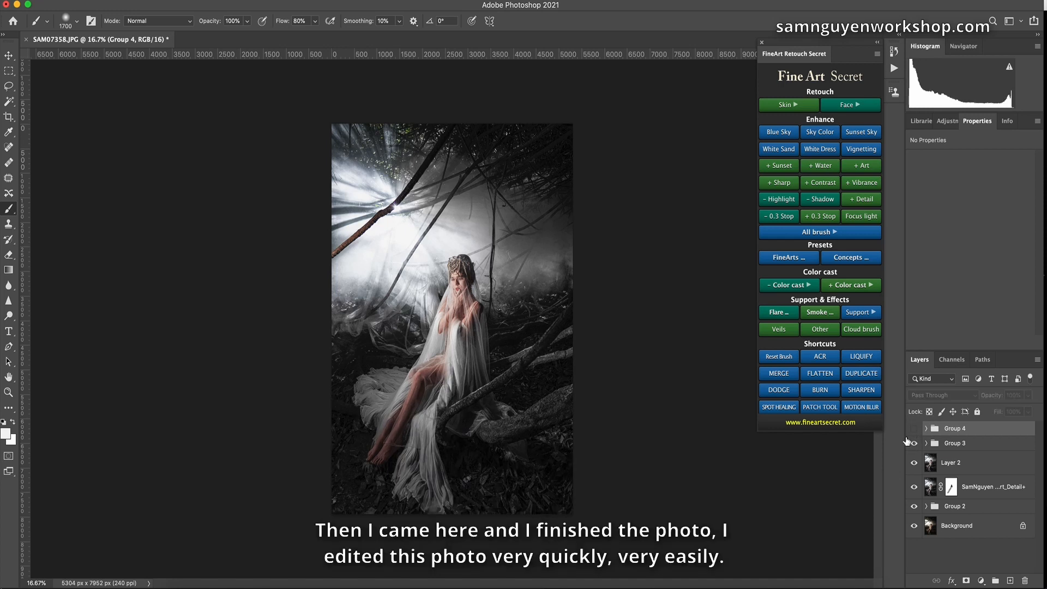